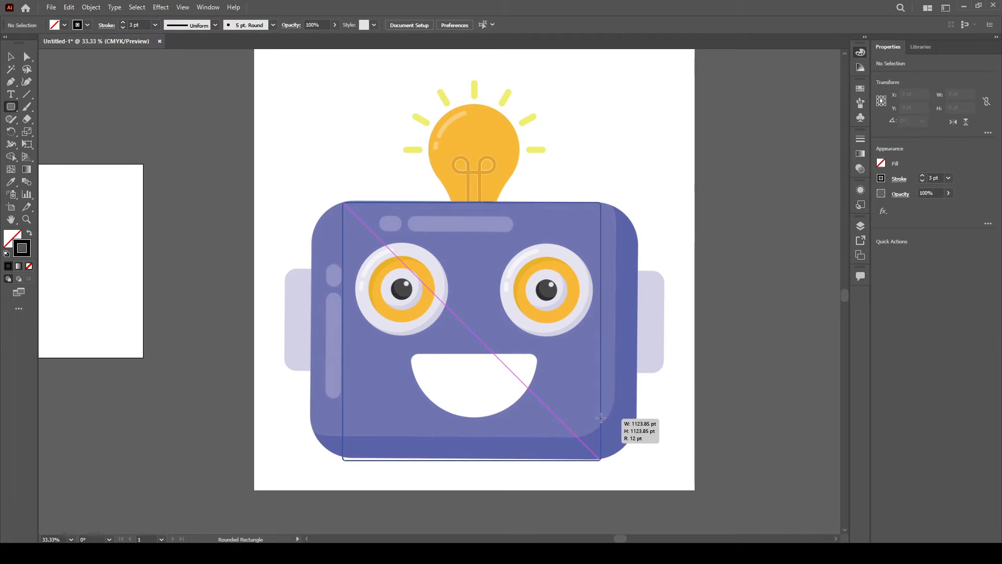
Draw a rounded rectangle over the robot's head and stretch its edges to about 1416 by 1116 pt
{"action": "scroll", "coordinate": [481, 320], "scroll_direction": "up", "scroll_amount": 2}
{"action": "left_click_drag", "start_coordinate": [482, 320], "coordinate": [485, 450]}
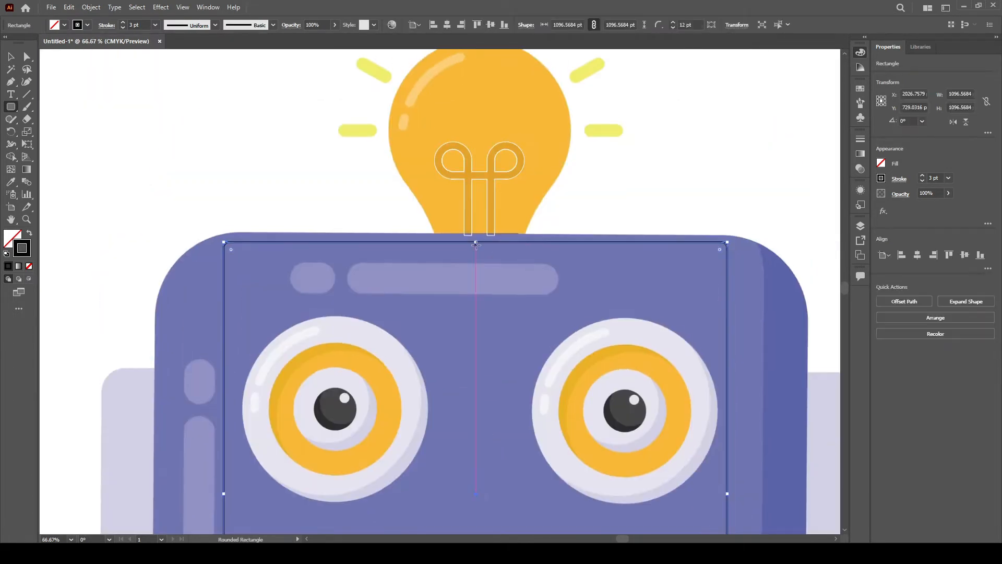
{"action": "left_click_drag", "start_coordinate": [476, 241], "coordinate": [476, 234]}
{"action": "scroll", "coordinate": [477, 235], "scroll_direction": "down", "scroll_amount": 1}
{"action": "left_click_drag", "start_coordinate": [712, 440], "coordinate": [606, 374]}
{"action": "left_click_drag", "start_coordinate": [560, 362], "coordinate": [618, 363]}
{"action": "scroll", "coordinate": [574, 362], "scroll_direction": "left", "scroll_amount": 3}
{"action": "left_click_drag", "start_coordinate": [369, 361], "coordinate": [318, 361]}
Round the head rectangle's corners to about 199 pt so they follow the reference head
{"action": "key", "text": "a"}
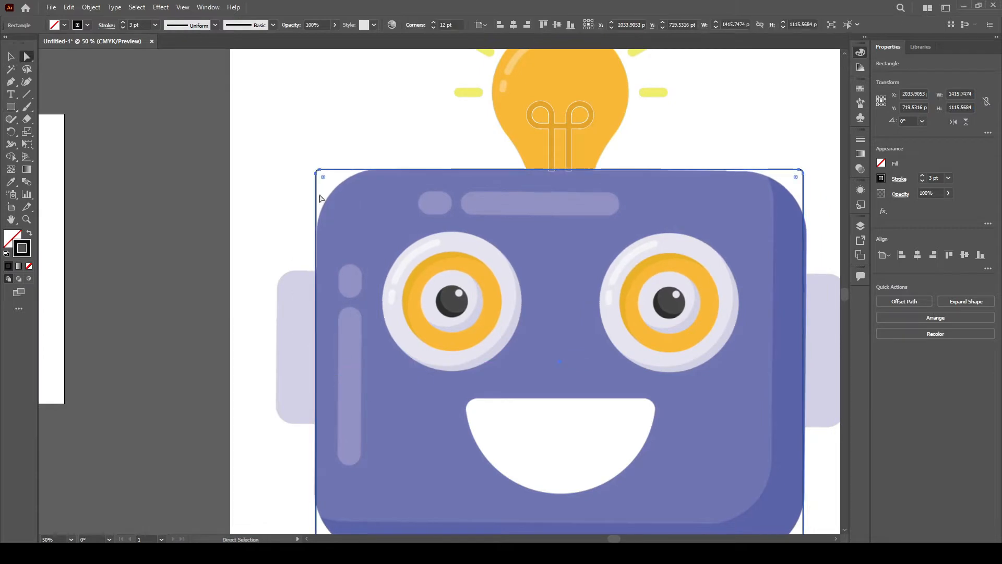
{"action": "left_click_drag", "start_coordinate": [342, 188], "coordinate": [389, 232]}
{"action": "key", "text": "v"}
{"action": "key", "text": "ctrl+minus"}
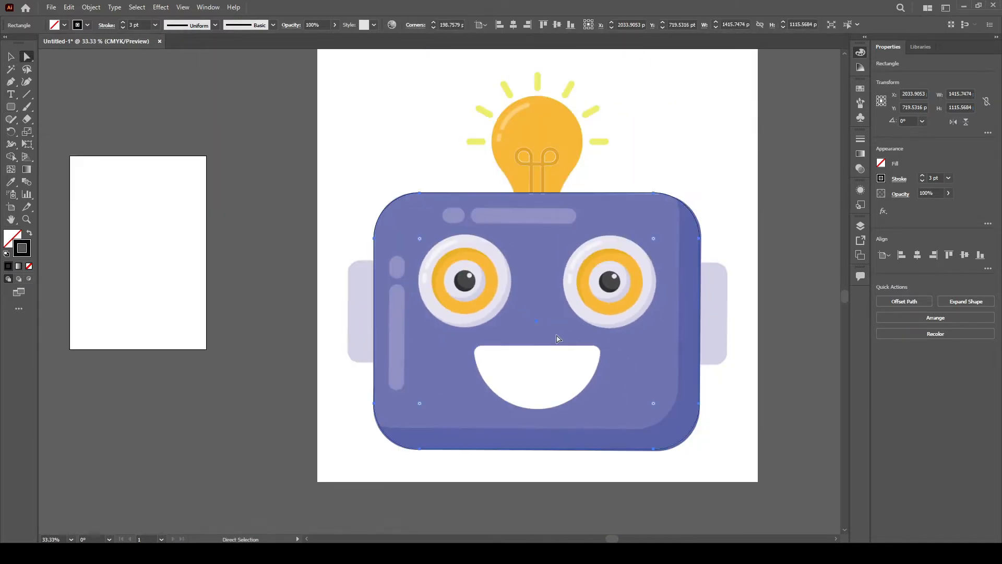
{"action": "left_click", "coordinate": [723, 340]}
Draw a circle about 543 pt in diameter over the mouth, matching its lower curve
{"action": "scroll", "coordinate": [651, 261], "scroll_direction": "up", "scroll_amount": 1}
{"action": "scroll", "coordinate": [575, 317], "scroll_direction": "down", "scroll_amount": 1}
{"action": "scroll", "coordinate": [525, 379], "scroll_direction": "up", "scroll_amount": 1}
{"action": "left_click_drag", "start_coordinate": [526, 383], "coordinate": [572, 318]}
{"action": "key", "text": "m"}
{"action": "key", "text": "v"}
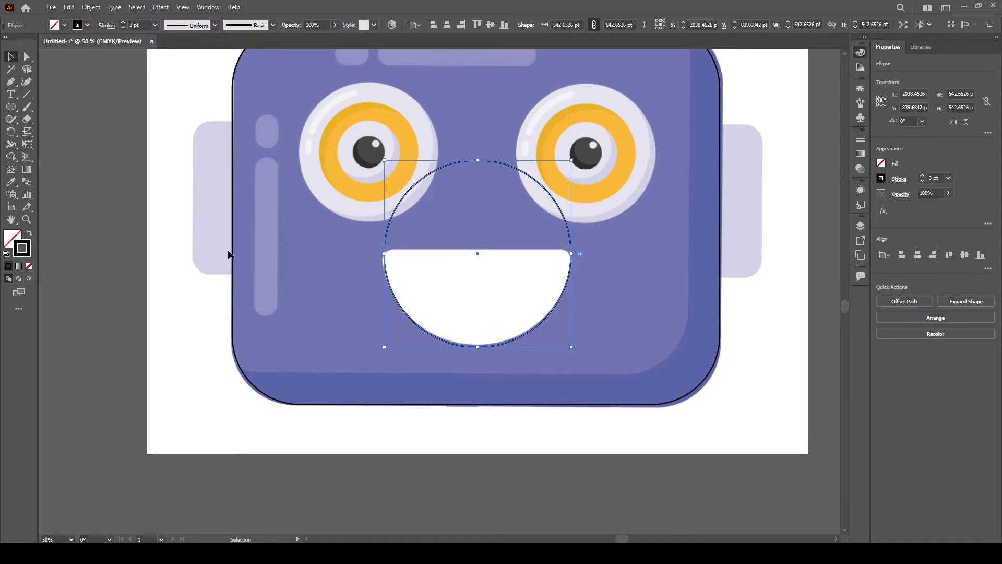
Draw a rounded rectangle about 543 pt wide from the mouth's straight upper edge across the circle
{"action": "left_click", "coordinate": [11, 111]}
{"action": "left_click_drag", "start_coordinate": [385, 250], "coordinate": [538, 287]}
{"action": "key", "text": "v"}
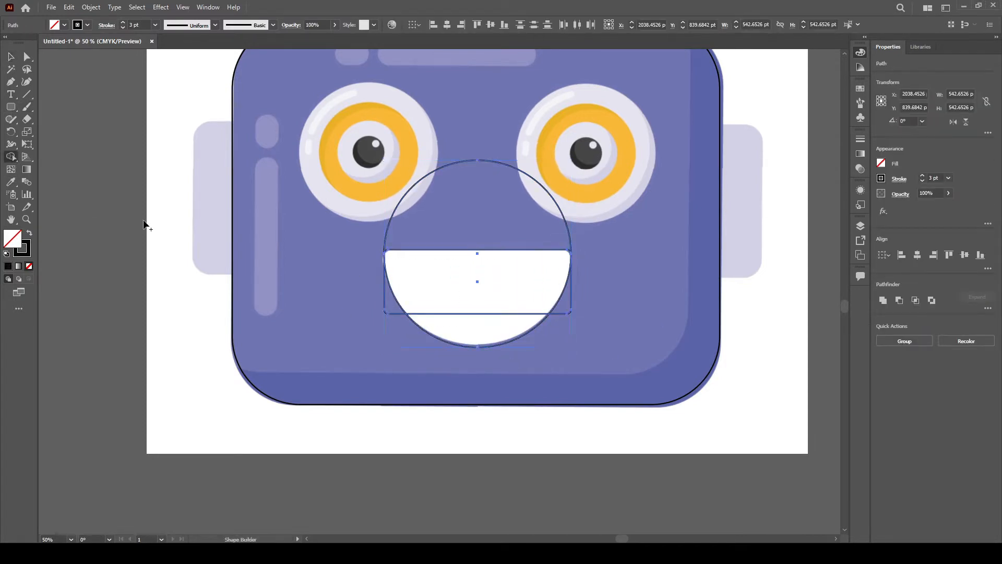
Combine the circle and rectangle with Shape Builder, keeping only a half-round mouth outline about 543 by 283 pt
{"action": "left_click_drag", "start_coordinate": [457, 274], "coordinate": [485, 330]}
{"action": "key", "text": "v"}
{"action": "left_click", "coordinate": [587, 355]}
{"action": "scroll", "coordinate": [587, 355], "scroll_direction": "right", "scroll_amount": 3}
{"action": "left_click_drag", "start_coordinate": [330, 254], "coordinate": [392, 282]}
{"action": "key", "text": "a"}
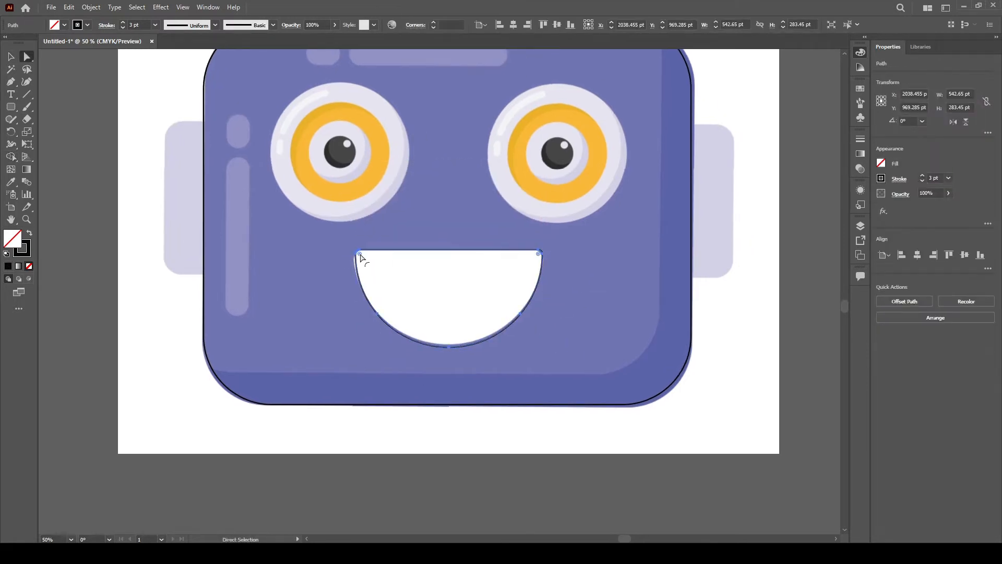
{"action": "left_click", "coordinate": [586, 282]}
{"action": "key", "text": "v"}
{"action": "left_click_drag", "start_coordinate": [544, 328], "coordinate": [542, 346]}
{"action": "left_click_drag", "start_coordinate": [282, 315], "coordinate": [351, 342]}
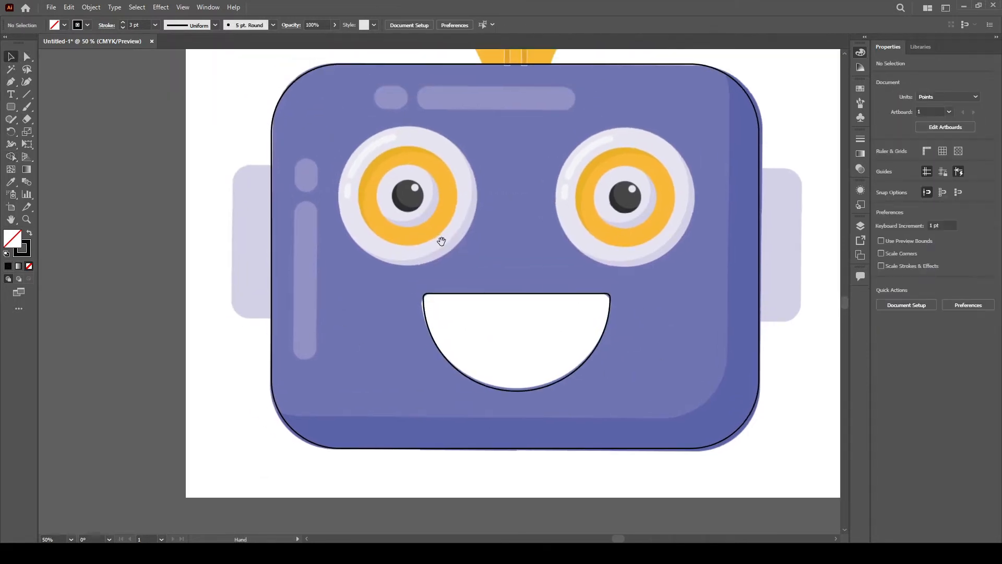
Pick up the bulb filament's white 1 pt stroke for new shapes, leaving nothing selected
{"action": "left_click_drag", "start_coordinate": [441, 241], "coordinate": [393, 300]}
{"action": "scroll", "coordinate": [491, 287], "scroll_direction": "down", "scroll_amount": 1}
{"action": "left_click_drag", "start_coordinate": [491, 286], "coordinate": [489, 296]}
{"action": "left_click", "coordinate": [473, 170]}
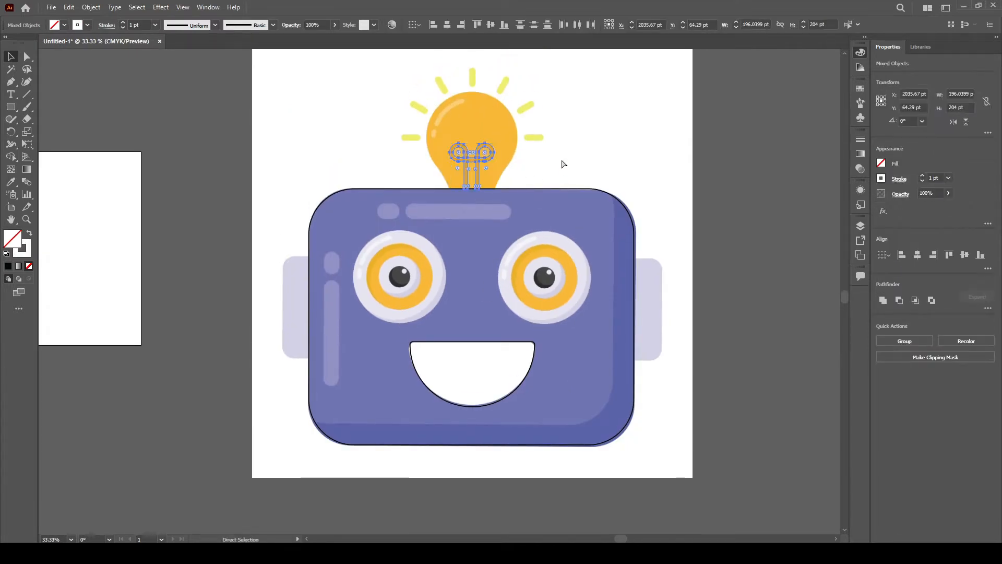
{"action": "left_click", "coordinate": [564, 164]}
{"action": "mouse_move", "coordinate": [562, 309]}
{"action": "left_mouse_down"}
{"action": "mouse_move", "coordinate": [555, 291]}
{"action": "mouse_move", "coordinate": [555, 329]}
{"action": "left_mouse_up"}
{"action": "scroll", "coordinate": [556, 290], "scroll_direction": "up", "scroll_amount": 1}
{"action": "key", "text": "l"}
{"action": "mouse_move", "coordinate": [521, 262]}
{"action": "left_mouse_down"}
{"action": "mouse_move", "coordinate": [594, 328]}
{"action": "mouse_move", "coordinate": [560, 294]}
{"action": "left_mouse_up"}
{"action": "left_click_drag", "start_coordinate": [559, 279], "coordinate": [545, 333]}
{"action": "scroll", "coordinate": [545, 333], "scroll_direction": "up", "scroll_amount": 2}
{"action": "key", "text": "ctrl+z"}
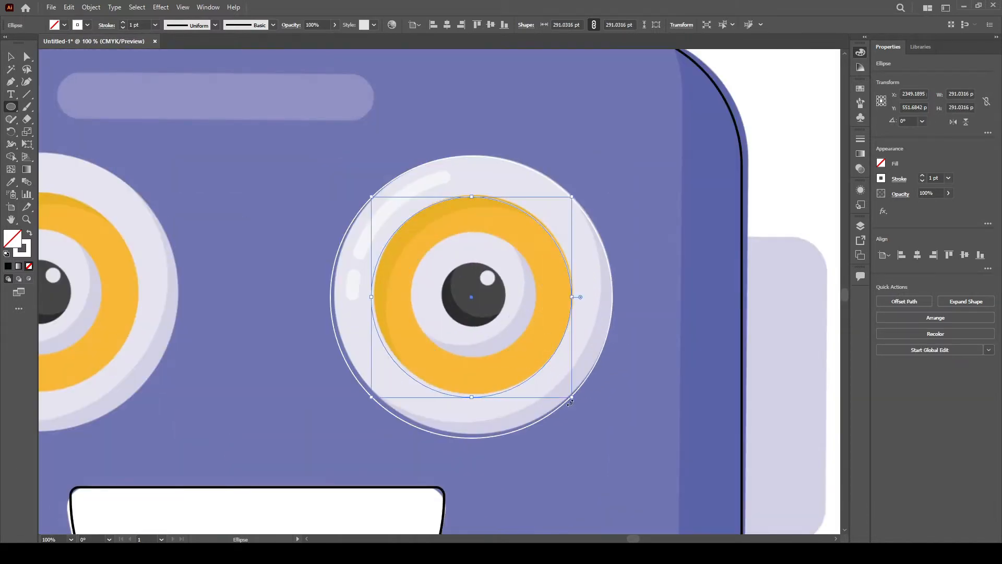
{"action": "left_click_drag", "start_coordinate": [573, 427], "coordinate": [514, 343]}
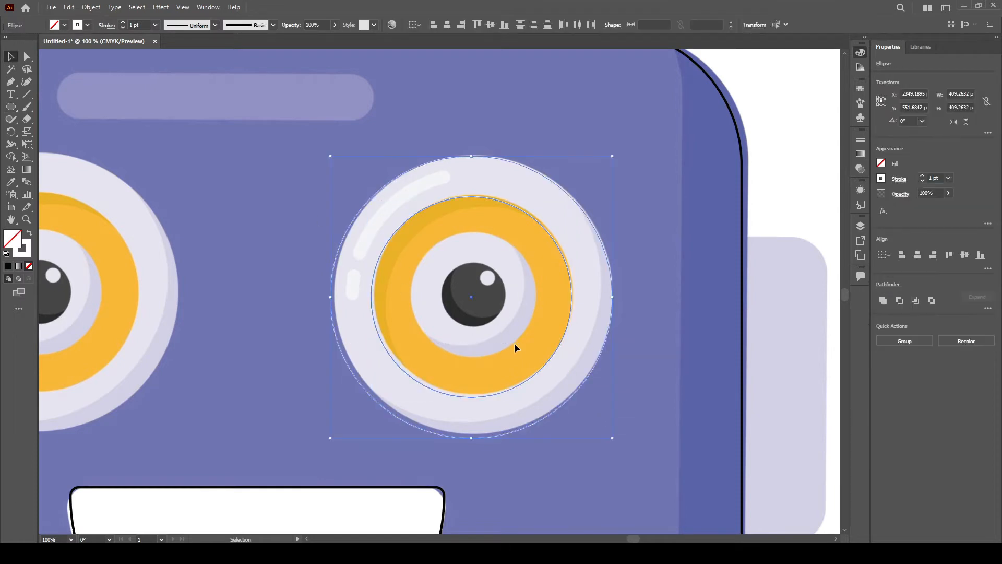
{"action": "key", "text": "Delete"}
Draw a circle about 409 pt wide around the right eye and add smaller concentric copies for its inner rings
{"action": "key", "text": "l"}
{"action": "left_click_drag", "start_coordinate": [472, 294], "coordinate": [614, 406]}
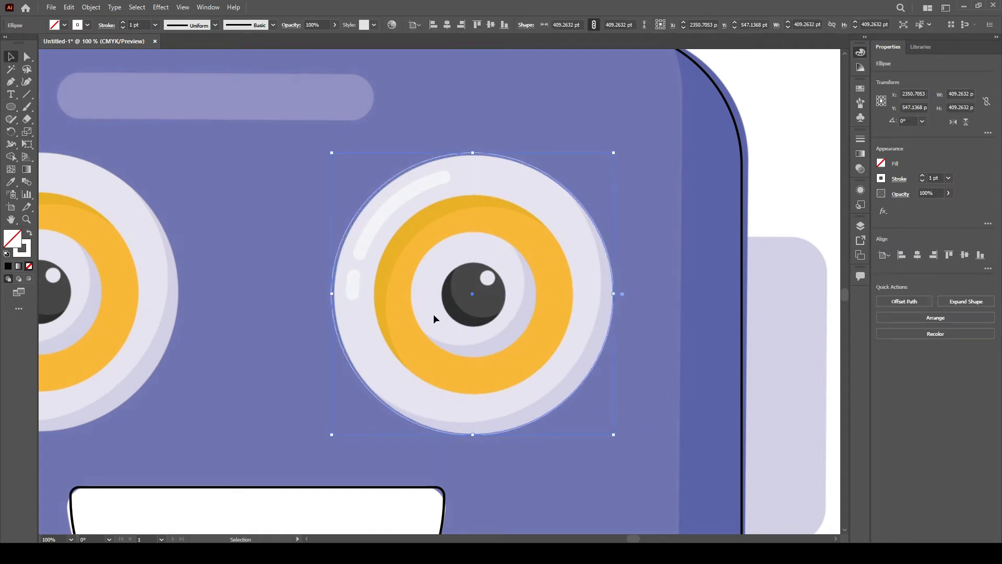
{"action": "key", "text": "Right"}
{"action": "left_click_drag", "start_coordinate": [613, 436], "coordinate": [514, 328]}
{"action": "left_click", "coordinate": [635, 395]}
{"action": "scroll", "coordinate": [635, 395], "scroll_direction": "down", "scroll_amount": 1}
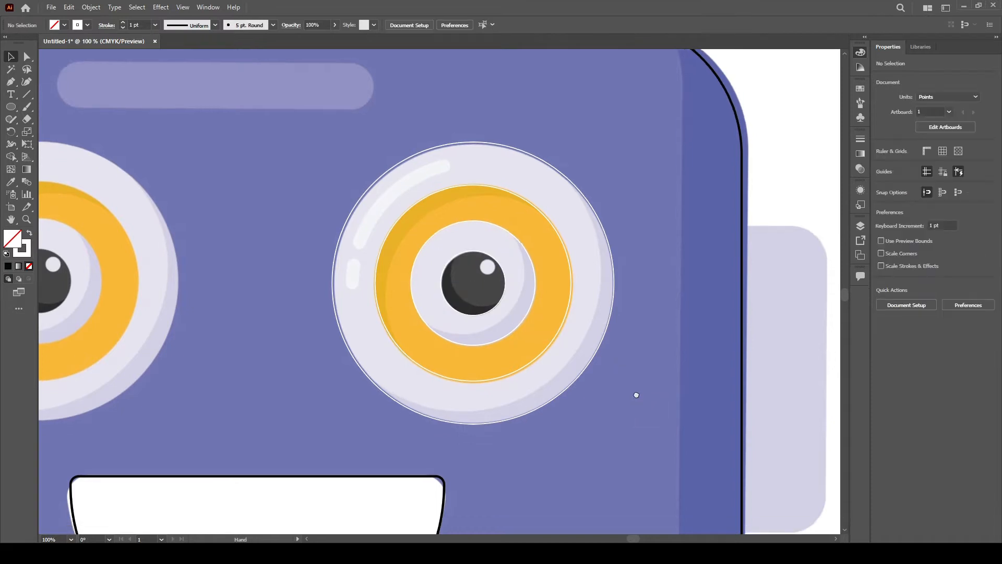
Duplicate the right eye's concentric circles onto the left eye
{"action": "scroll", "coordinate": [635, 395], "scroll_direction": "down", "scroll_amount": 2}
{"action": "left_click_drag", "start_coordinate": [476, 357], "coordinate": [339, 335]}
{"action": "scroll", "coordinate": [445, 365], "scroll_direction": "down", "scroll_amount": 1}
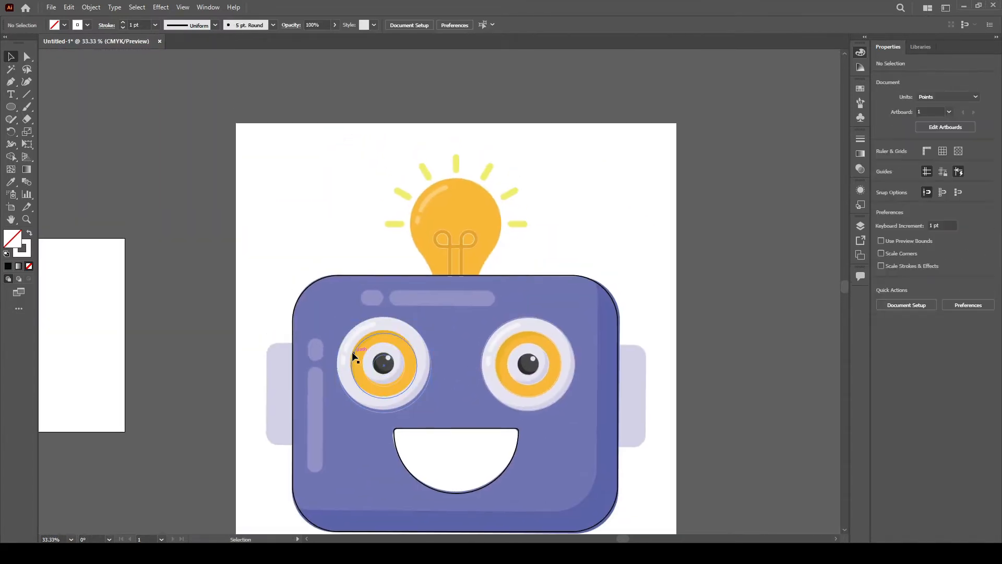
{"action": "left_click", "coordinate": [194, 325]}
{"action": "left_click_drag", "start_coordinate": [256, 385], "coordinate": [275, 332]}
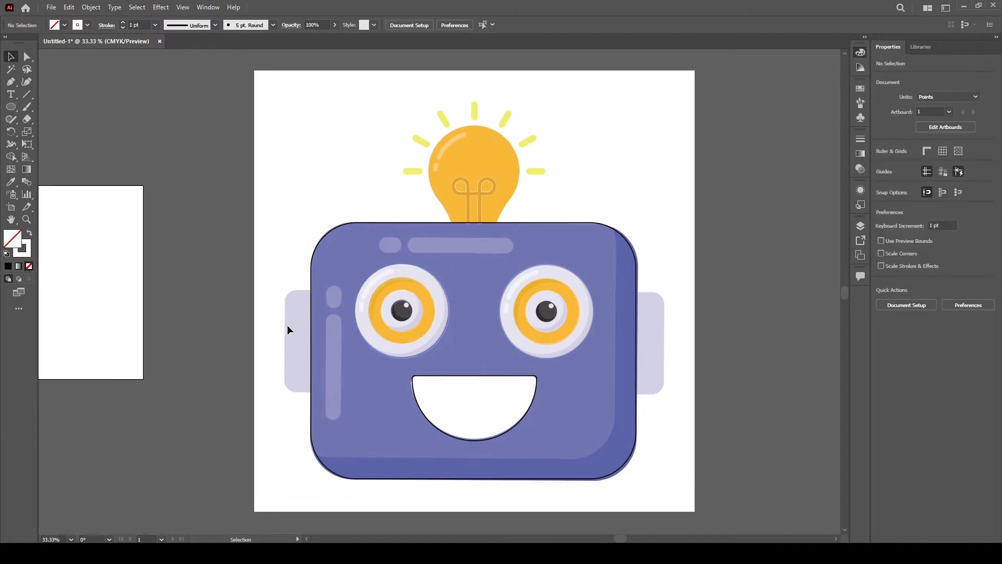
Draw a rounded rectangle about 447 pt tall over the left ear, overlapping the head, and round its corners to match
{"action": "left_click", "coordinate": [11, 108]}
{"action": "scroll", "coordinate": [310, 360], "scroll_direction": "up", "scroll_amount": 1}
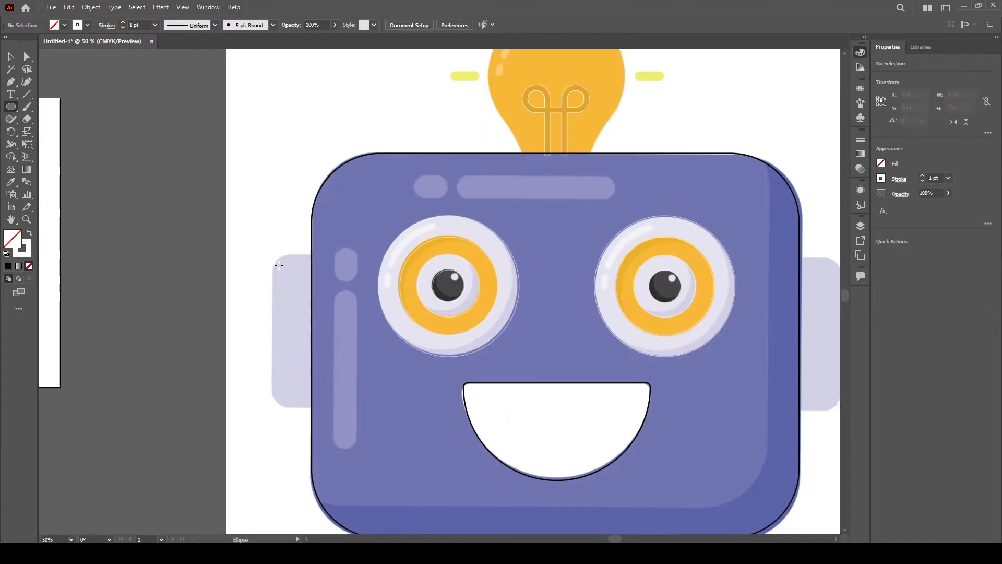
{"action": "left_click_drag", "start_coordinate": [373, 406], "coordinate": [373, 406]}
{"action": "key", "text": "ctrl+z"}
{"action": "mouse_move", "coordinate": [273, 264]}
{"action": "left_mouse_down"}
{"action": "mouse_move", "coordinate": [355, 408]}
{"action": "mouse_move", "coordinate": [286, 270]}
{"action": "left_mouse_up"}
{"action": "key", "text": "a"}
{"action": "key", "text": "v"}
{"action": "left_click", "coordinate": [228, 273]}
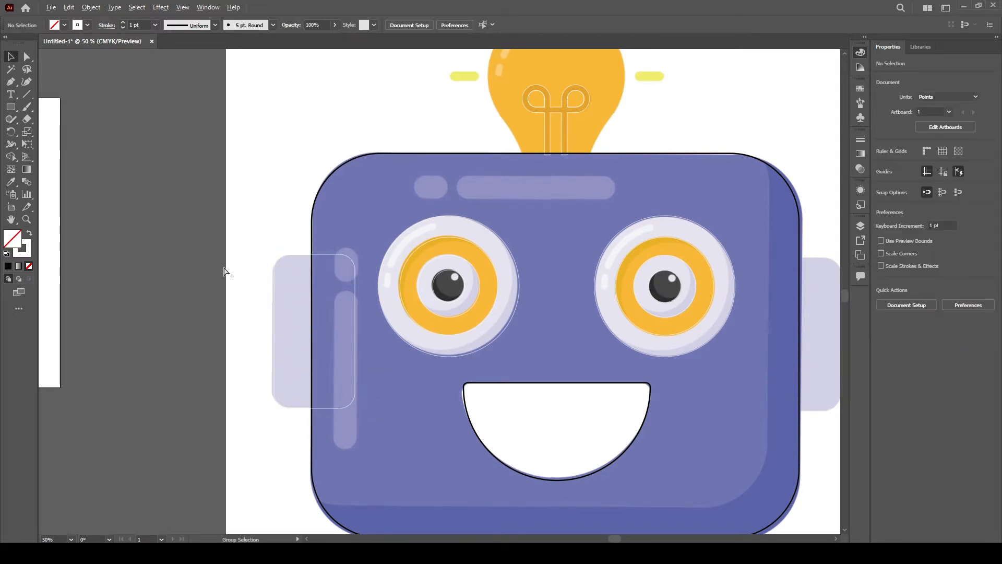
Trim the left ear outline with Shape Builder, removing the part that overlaps the head
{"action": "key", "text": "ctrl+alt+2"}
{"action": "mouse_move", "coordinate": [264, 183]}
{"action": "left_mouse_down"}
{"action": "mouse_move", "coordinate": [250, 229]}
{"action": "mouse_move", "coordinate": [387, 300]}
{"action": "mouse_move", "coordinate": [343, 236]}
{"action": "left_mouse_up"}
{"action": "key", "text": "ctrl+2"}
{"action": "key", "text": "ctrl+alt+2"}
{"action": "key", "text": "ctrl+z"}
{"action": "key", "text": "ctrl+shift+a"}
{"action": "left_click", "coordinate": [275, 168]}
{"action": "key", "text": "ctrl+2"}
{"action": "left_click", "coordinate": [11, 157]}
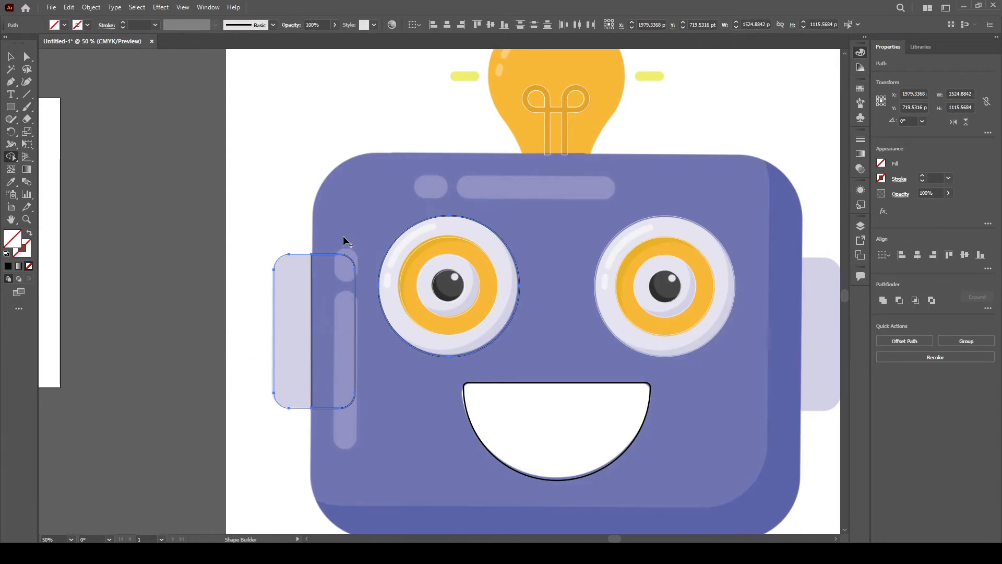
{"action": "key", "text": "v"}
{"action": "left_click", "coordinate": [240, 321]}
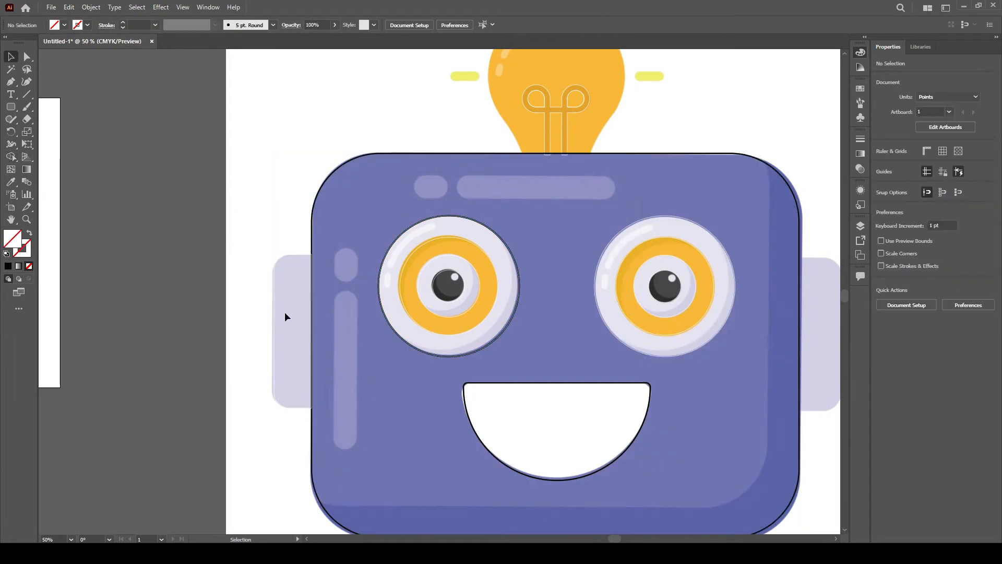
Place a mirrored copy of the left ear outline against the head's right side
{"action": "left_click", "coordinate": [284, 313]}
{"action": "key", "text": "ctrl+minus"}
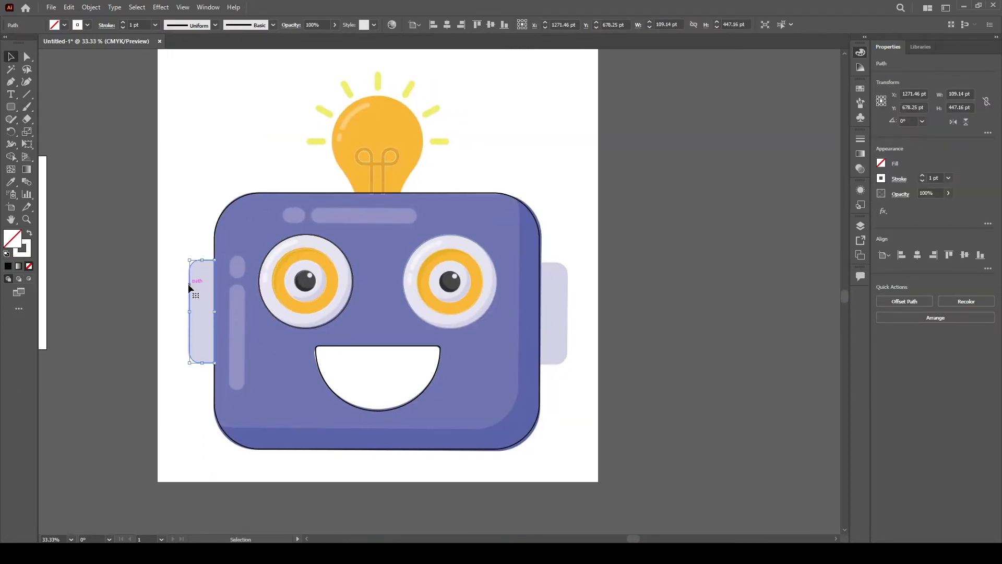
{"action": "left_click_drag", "start_coordinate": [545, 289], "coordinate": [542, 290]}
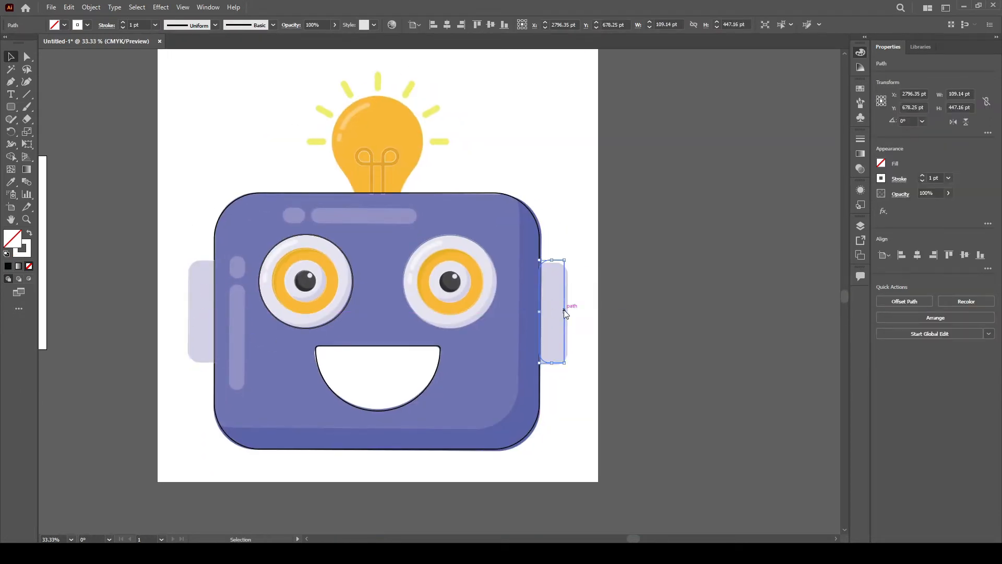
{"action": "left_click", "coordinate": [596, 340]}
Set the stroke weight of all the traced outlines to 9 pt
{"action": "scroll", "coordinate": [578, 348], "scroll_direction": "up", "scroll_amount": 2}
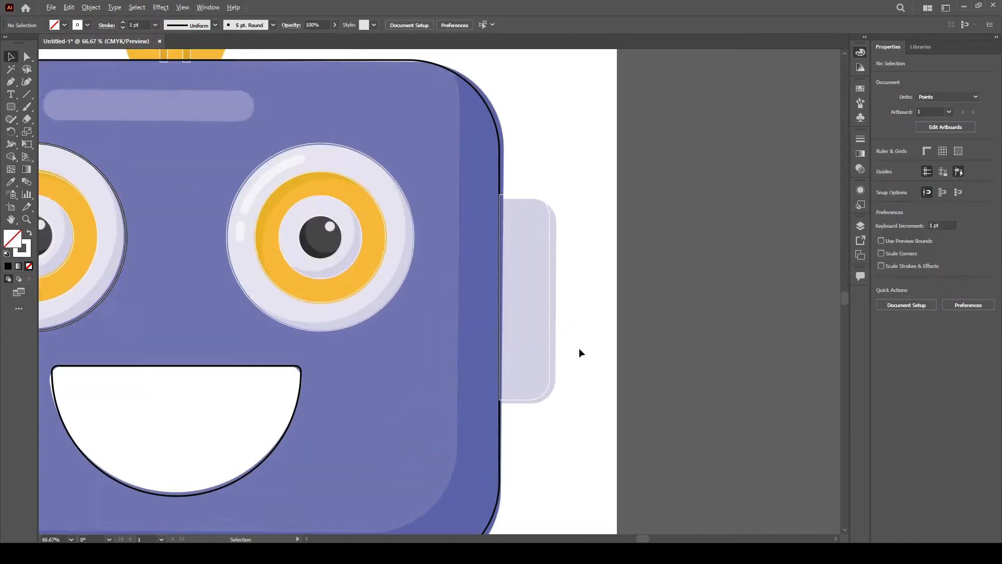
{"action": "scroll", "coordinate": [617, 366], "scroll_direction": "down", "scroll_amount": 1}
{"action": "left_click_drag", "start_coordinate": [600, 365], "coordinate": [609, 419]}
{"action": "scroll", "coordinate": [543, 366], "scroll_direction": "down", "scroll_amount": 2}
{"action": "key", "text": "ctrl+a"}
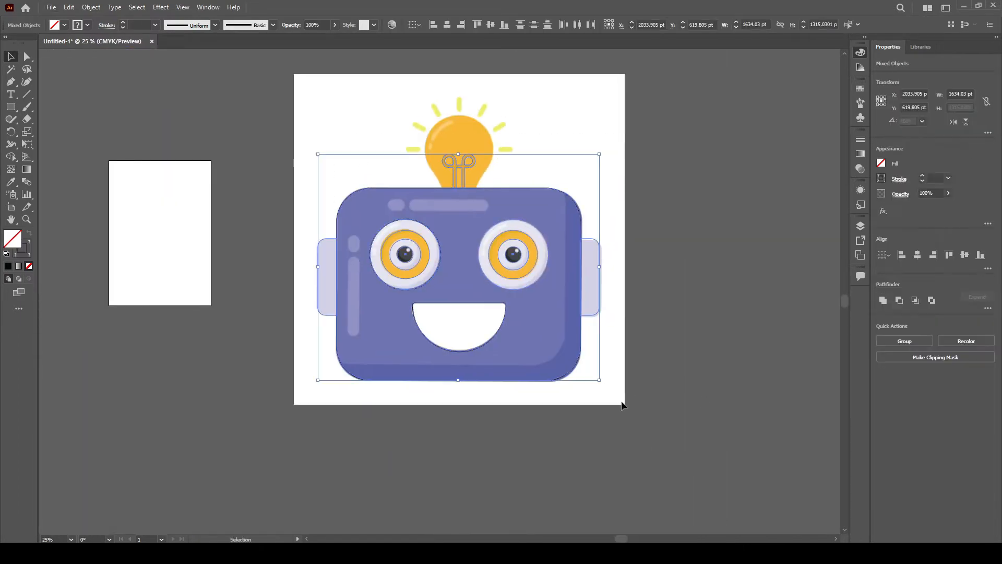
{"action": "scroll", "coordinate": [137, 24], "scroll_direction": "up", "scroll_amount": 8}
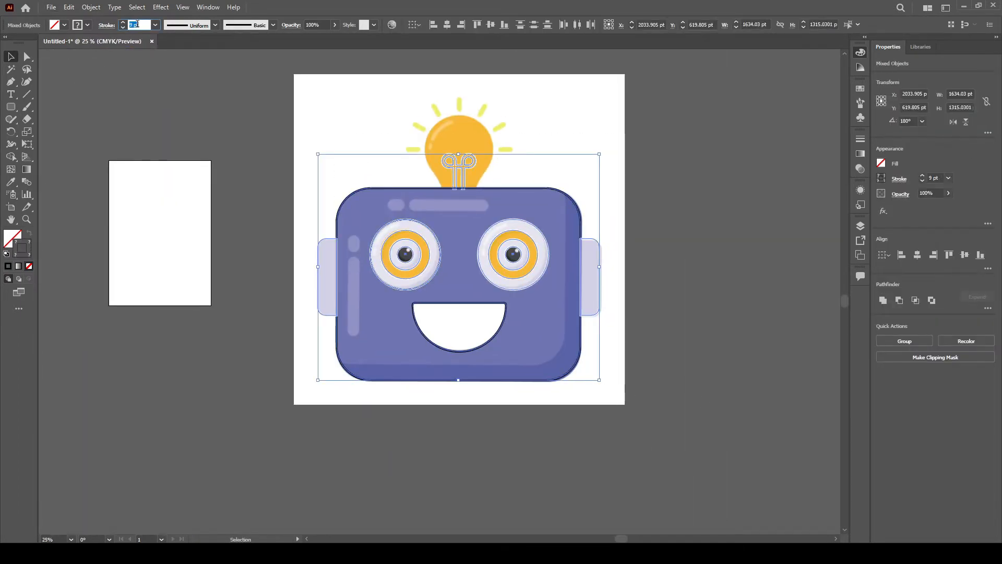
{"action": "left_click", "coordinate": [249, 194]}
Shift the right ear outline slightly outward and down to line up with the reference ear
{"action": "scroll", "coordinate": [564, 288], "scroll_direction": "down", "scroll_amount": 1}
{"action": "scroll", "coordinate": [579, 297], "scroll_direction": "up", "scroll_amount": 3}
{"action": "left_click_drag", "start_coordinate": [608, 319], "coordinate": [674, 265]}
{"action": "scroll", "coordinate": [585, 321], "scroll_direction": "down", "scroll_amount": 1}
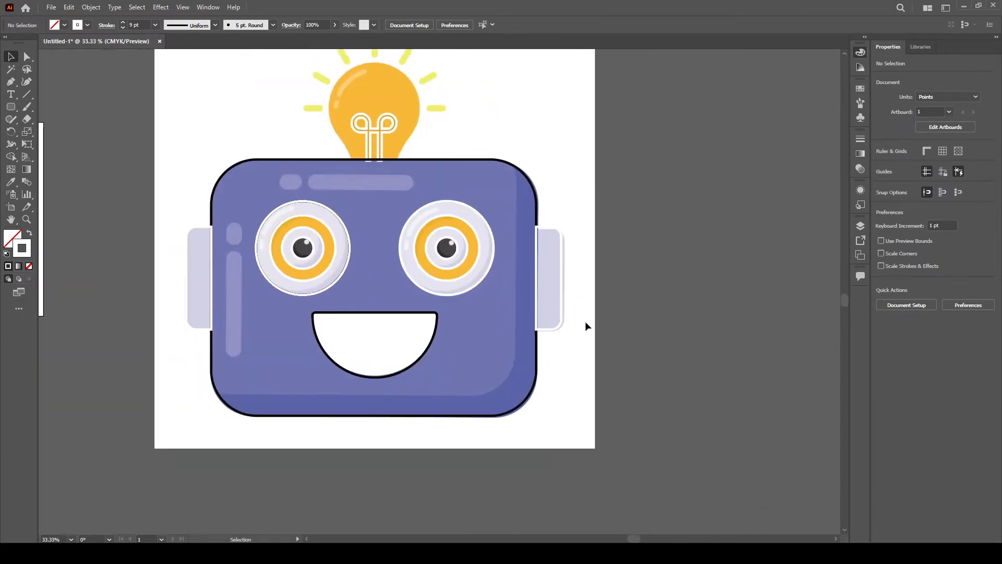
{"action": "scroll", "coordinate": [588, 321], "scroll_direction": "up", "scroll_amount": 2}
{"action": "left_click_drag", "start_coordinate": [555, 223], "coordinate": [560, 229]}
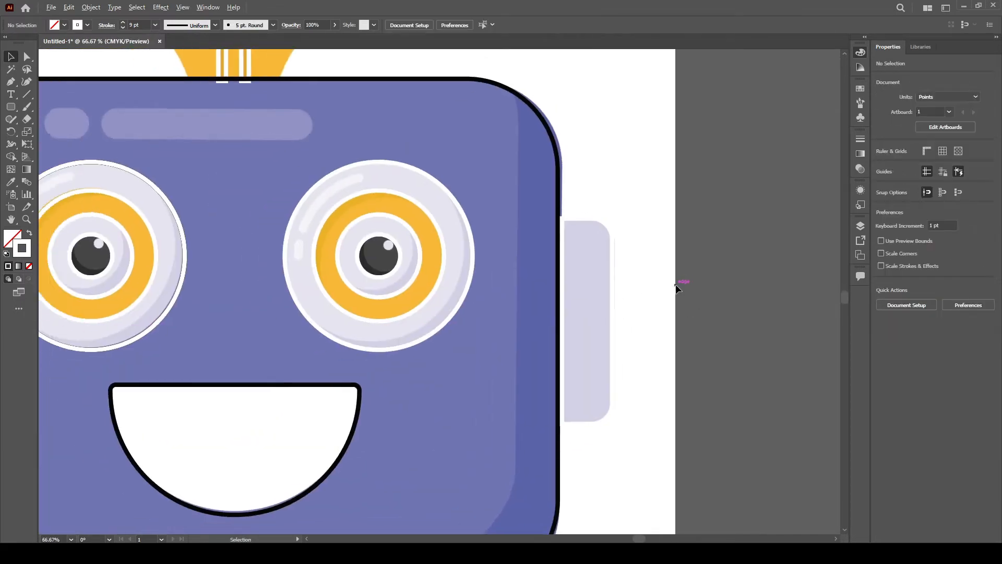
{"action": "scroll", "coordinate": [621, 317], "scroll_direction": "down", "scroll_amount": 2}
Draw a rounded rectangle about 58 by 429 pt over the head's long vertical highlight with a 7 pt stroke
{"action": "scroll", "coordinate": [362, 290], "scroll_direction": "up", "scroll_amount": 3}
{"action": "left_click_drag", "start_coordinate": [304, 281], "coordinate": [213, 202]}
{"action": "left_click", "coordinate": [10, 107]}
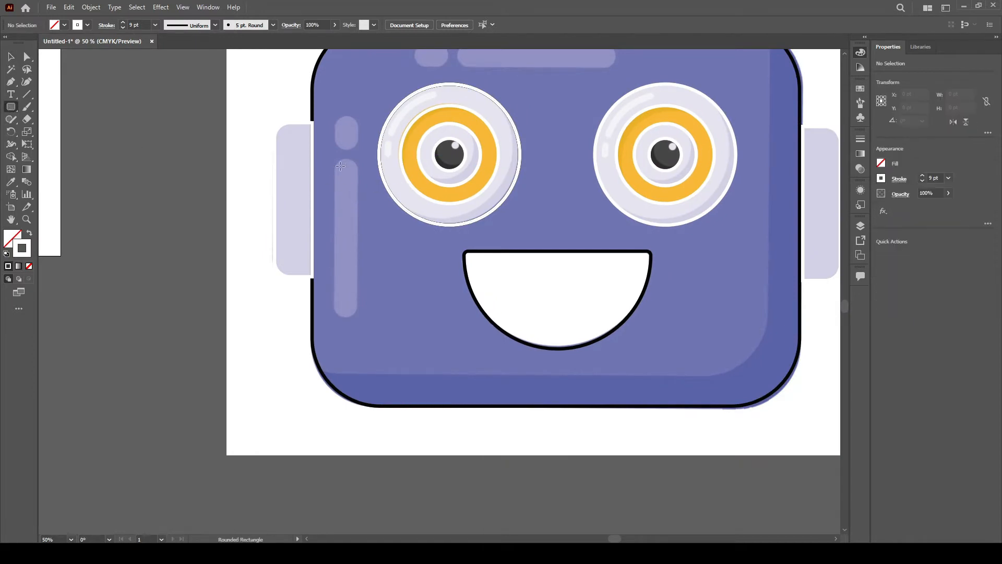
{"action": "left_click_drag", "start_coordinate": [337, 163], "coordinate": [358, 312]}
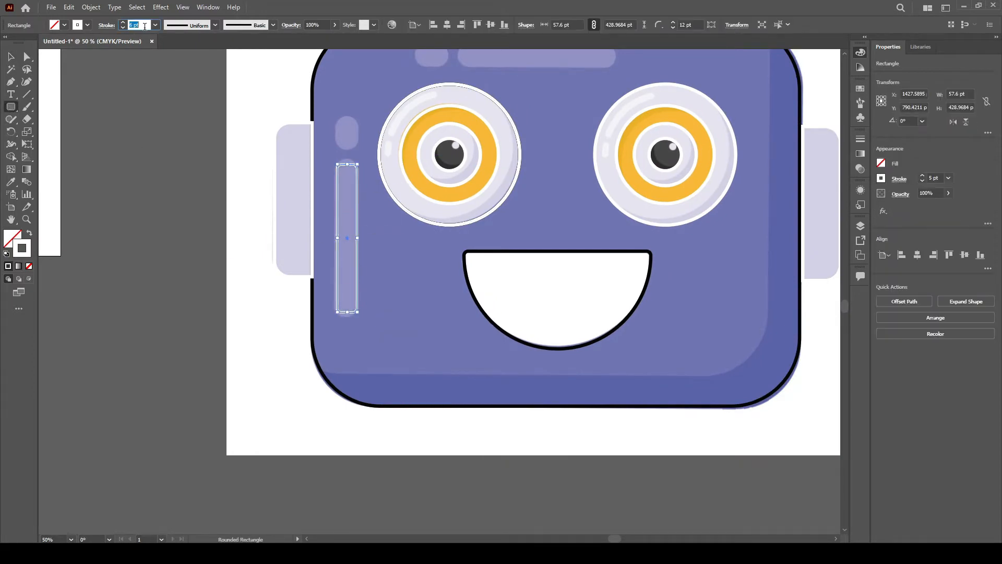
{"action": "key", "text": "ctrl+shift+a"}
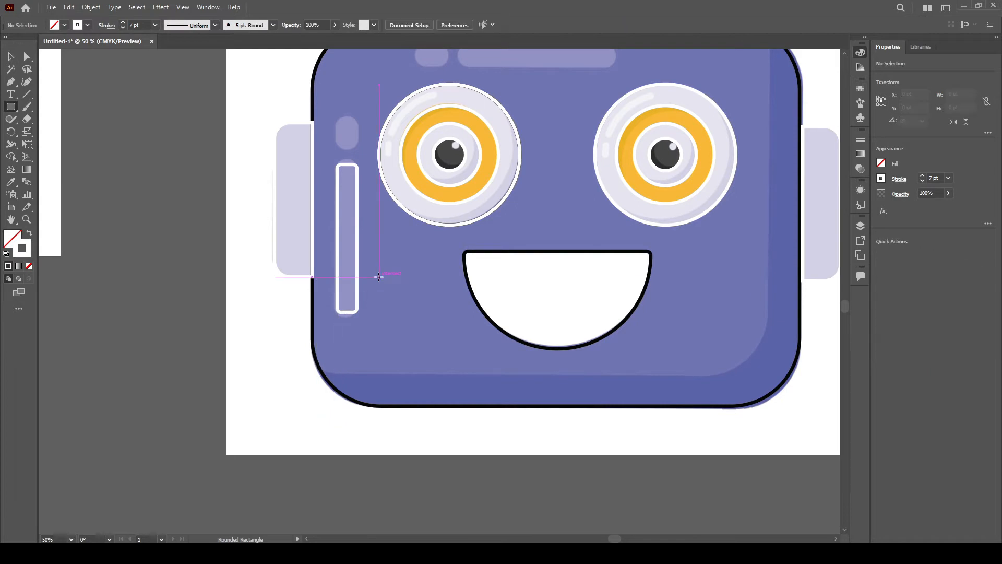
Fully round the vertical highlight outline's corners to 28.8 pt and set its stroke to 9 pt
{"action": "key", "text": "v"}
{"action": "scroll", "coordinate": [383, 283], "scroll_direction": "up", "scroll_amount": 2}
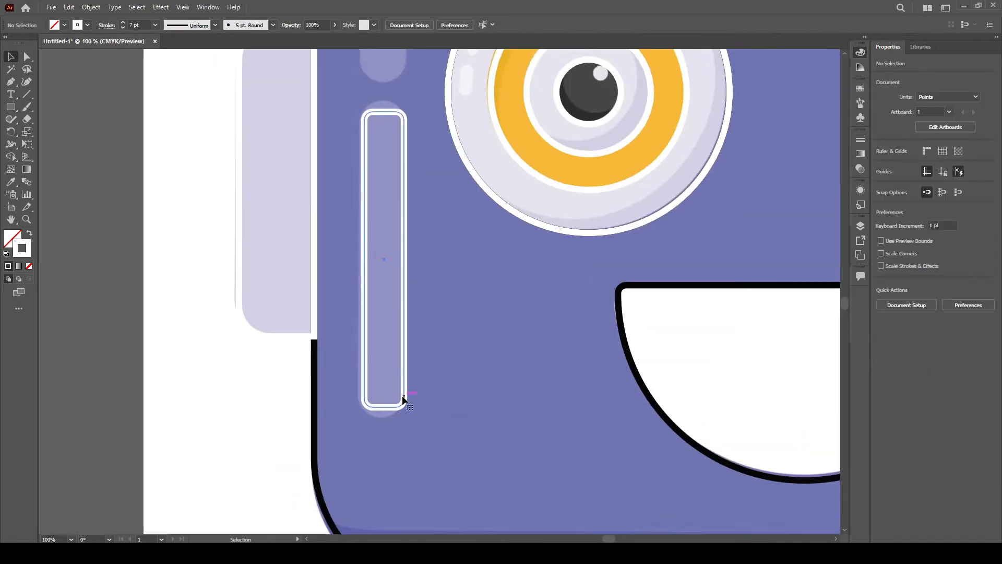
{"action": "left_click", "coordinate": [405, 400]}
{"action": "left_click_drag", "start_coordinate": [395, 398], "coordinate": [392, 366]}
{"action": "left_click", "coordinate": [435, 340]}
{"action": "left_click_drag", "start_coordinate": [405, 321], "coordinate": [402, 318]}
{"action": "left_click_drag", "start_coordinate": [393, 405], "coordinate": [394, 405]}
{"action": "left_click", "coordinate": [452, 418]}
{"action": "left_click_drag", "start_coordinate": [452, 326], "coordinate": [450, 394]}
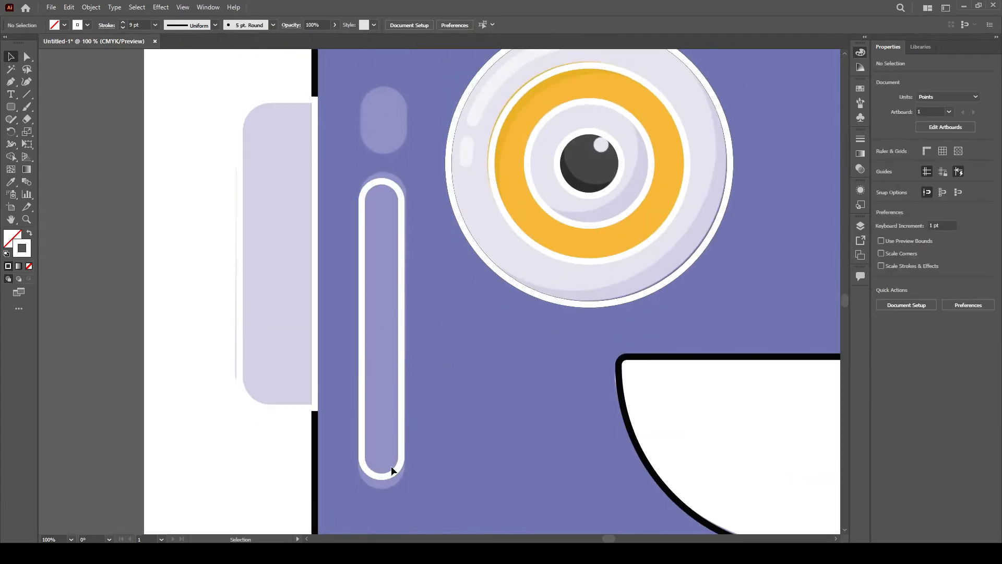
Extend the vertical highlight outline to the lower end of the reference highlight
{"action": "left_click", "coordinate": [393, 470]}
{"action": "left_click_drag", "start_coordinate": [383, 478], "coordinate": [387, 476]}
{"action": "left_click", "coordinate": [394, 375]}
Copy the long highlight outline upward and shorten the copy to fit the small highlight above it
{"action": "left_click_drag", "start_coordinate": [393, 375], "coordinate": [415, 218]}
{"action": "left_click", "coordinate": [414, 407]}
{"action": "scroll", "coordinate": [417, 218], "scroll_direction": "down", "scroll_amount": 2}
{"action": "left_click_drag", "start_coordinate": [424, 198], "coordinate": [424, 355]}
{"action": "scroll", "coordinate": [424, 355], "scroll_direction": "up", "scroll_amount": 4}
{"action": "scroll", "coordinate": [424, 337], "scroll_direction": "down", "scroll_amount": 1}
{"action": "left_click_drag", "start_coordinate": [423, 93], "coordinate": [425, 155]}
{"action": "left_click_drag", "start_coordinate": [376, 120], "coordinate": [382, 210]}
{"action": "left_click_drag", "start_coordinate": [379, 350], "coordinate": [383, 325]}
{"action": "left_click", "coordinate": [456, 290]}
Duplicate both vertical highlight outlines, rotate the copies to horizontal and fit them over the head's upper highlights
{"action": "scroll", "coordinate": [455, 290], "scroll_direction": "down", "scroll_amount": 3}
{"action": "left_click_drag", "start_coordinate": [602, 282], "coordinate": [443, 309]}
{"action": "left_click", "coordinate": [265, 385]}
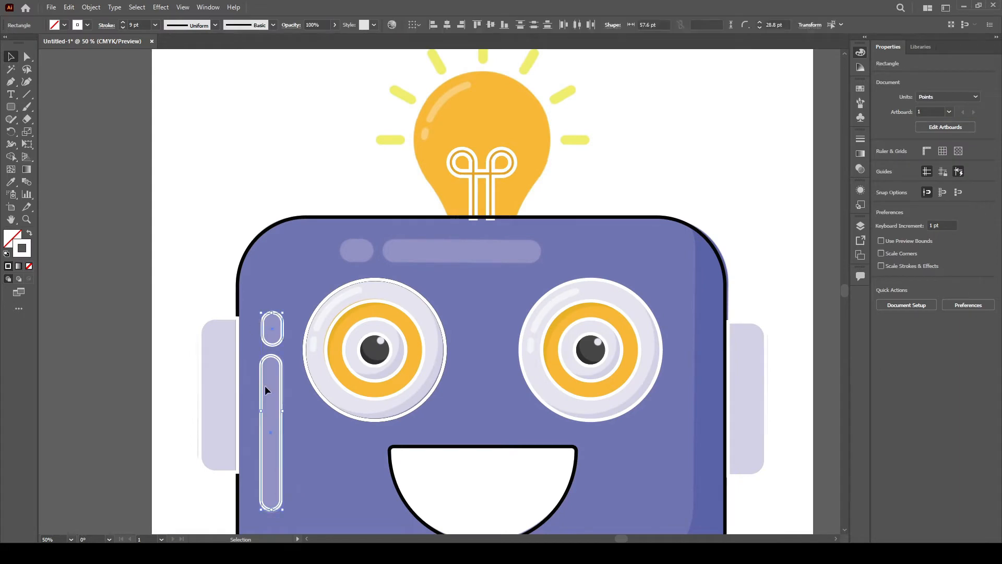
{"action": "left_click", "coordinate": [271, 329]}
{"action": "left_click", "coordinate": [214, 284]}
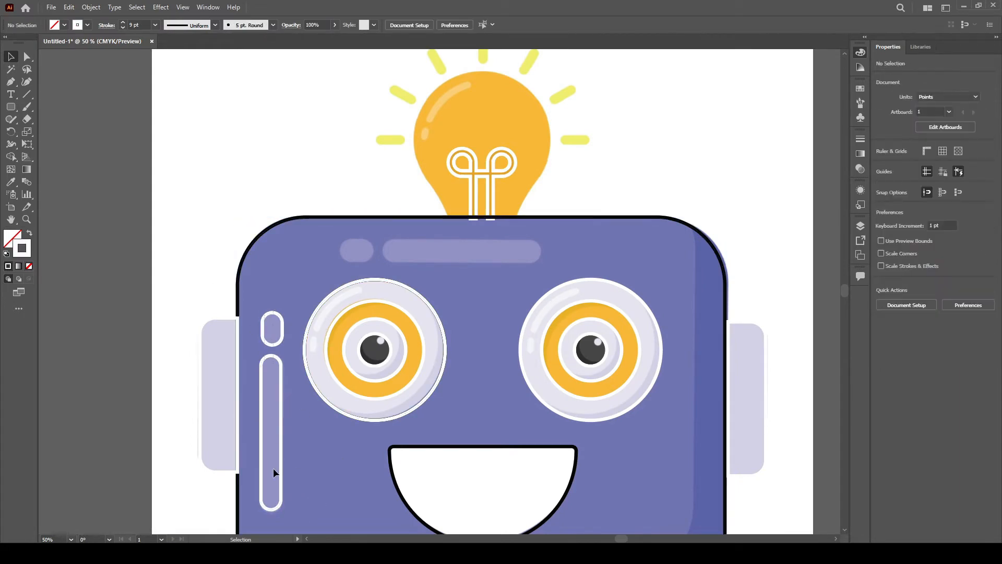
{"action": "left_click_drag", "start_coordinate": [274, 467], "coordinate": [274, 470]}
{"action": "left_click_drag", "start_coordinate": [272, 327], "coordinate": [455, 236]}
{"action": "left_click_drag", "start_coordinate": [472, 418], "coordinate": [531, 307]}
{"action": "left_click_drag", "start_coordinate": [473, 329], "coordinate": [461, 251]}
{"action": "left_click", "coordinate": [631, 269]}
Duplicate the head outline and the left eye's outer circle with a diagonal offset up and to the left
{"action": "left_click_drag", "start_coordinate": [632, 268], "coordinate": [613, 246]}
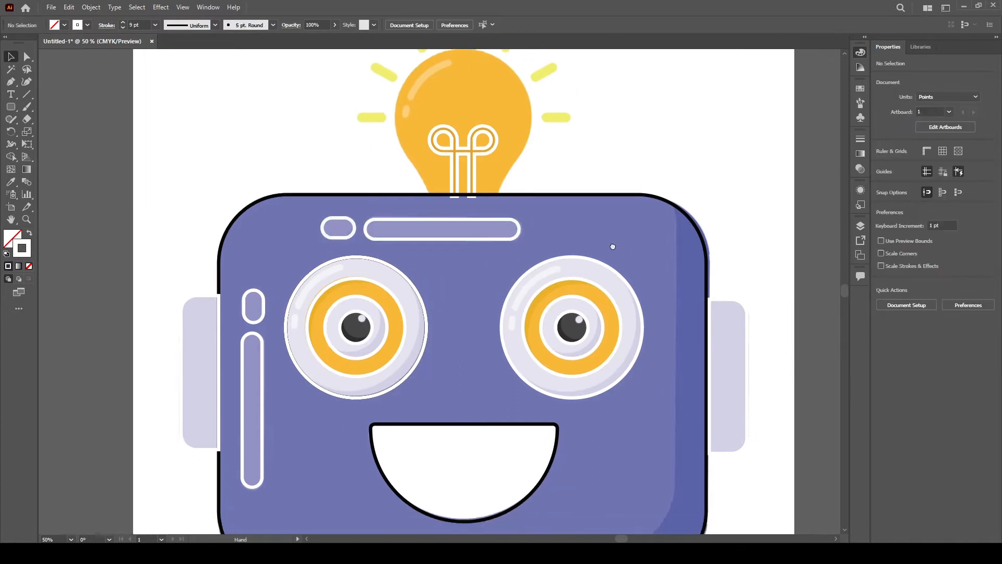
{"action": "scroll", "coordinate": [622, 272], "scroll_direction": "down", "scroll_amount": 2}
{"action": "left_click_drag", "start_coordinate": [678, 418], "coordinate": [644, 369]}
{"action": "mouse_move", "coordinate": [601, 432]}
{"action": "left_mouse_down"}
{"action": "mouse_move", "coordinate": [564, 437]}
{"action": "mouse_move", "coordinate": [583, 440]}
{"action": "left_mouse_up"}
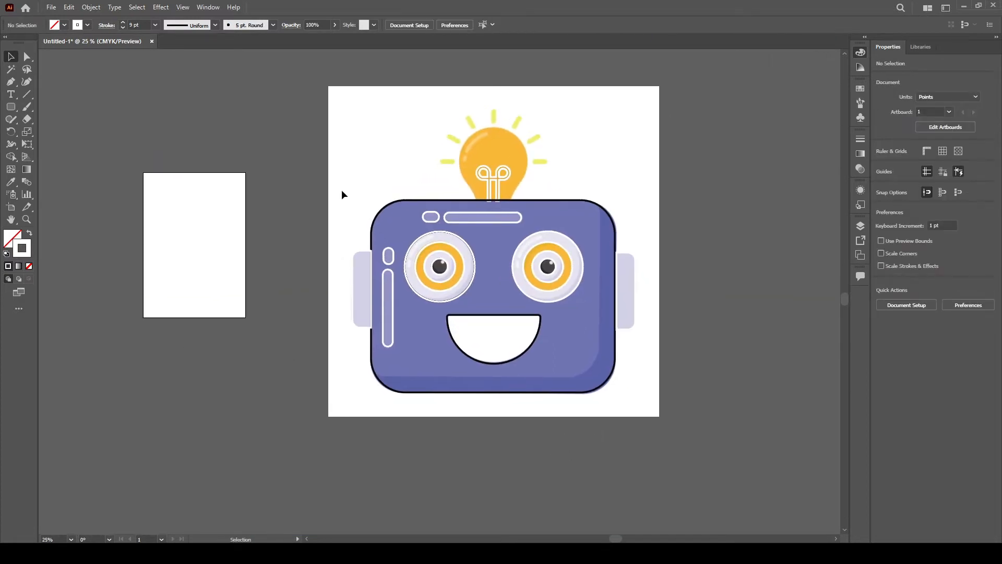
{"action": "left_click_drag", "start_coordinate": [533, 392], "coordinate": [519, 378]}
Trim away the parts of the offset head copy that lie outside the head outline with Shape Builder
{"action": "left_click", "coordinate": [719, 266]}
{"action": "left_click_drag", "start_coordinate": [308, 116], "coordinate": [647, 460]}
{"action": "key", "text": "shift+m"}
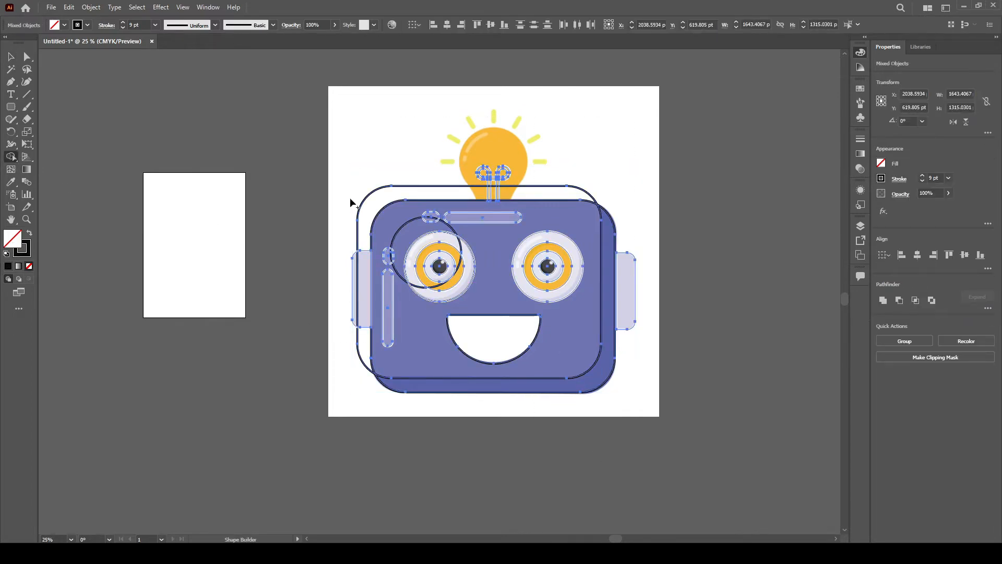
{"action": "left_click_drag", "start_coordinate": [376, 196], "coordinate": [377, 197]}
{"action": "left_click_drag", "start_coordinate": [329, 344], "coordinate": [356, 347]}
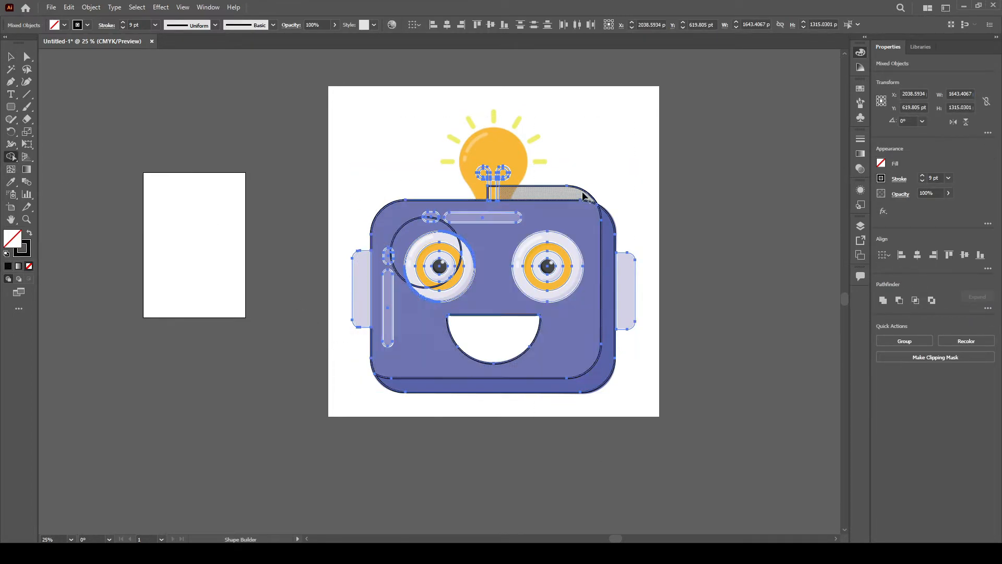
{"action": "left_click", "coordinate": [584, 196], "text": "alt"}
Try to isolate the shadow crescent of the left eye's outer circle with Shape Builder
{"action": "scroll", "coordinate": [505, 190], "scroll_direction": "up", "scroll_amount": 3}
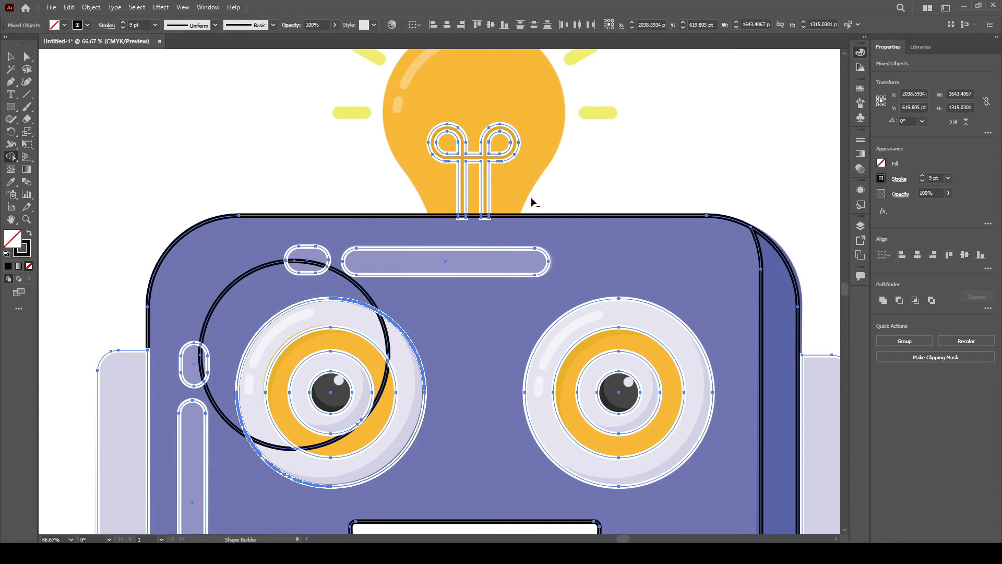
{"action": "scroll", "coordinate": [577, 279], "scroll_direction": "down", "scroll_amount": 2}
{"action": "scroll", "coordinate": [452, 282], "scroll_direction": "up", "scroll_amount": 2}
{"action": "left_click_drag", "start_coordinate": [517, 310], "coordinate": [506, 282]}
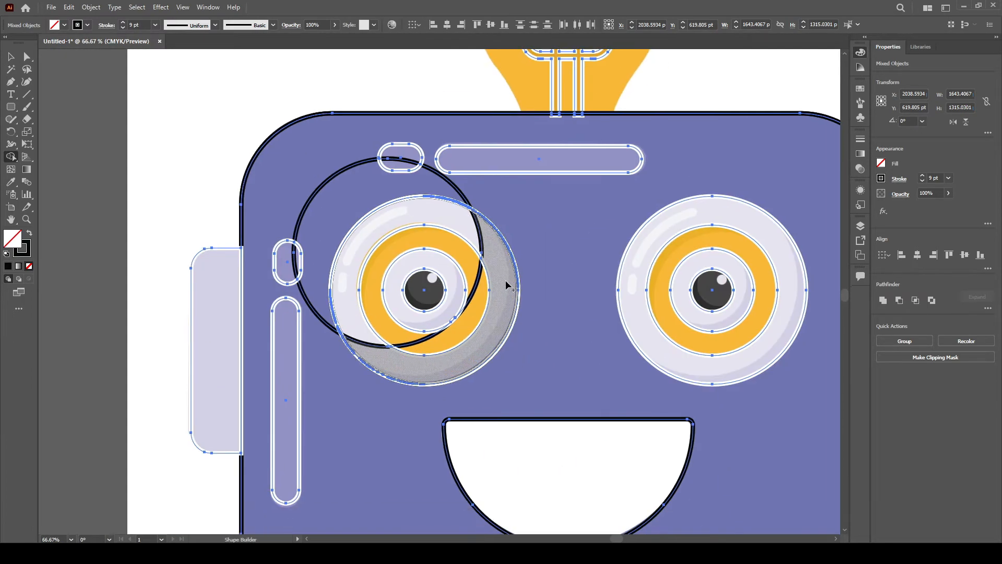
{"action": "left_click", "coordinate": [506, 284]}
{"action": "key", "text": "v"}
{"action": "left_click", "coordinate": [201, 174]}
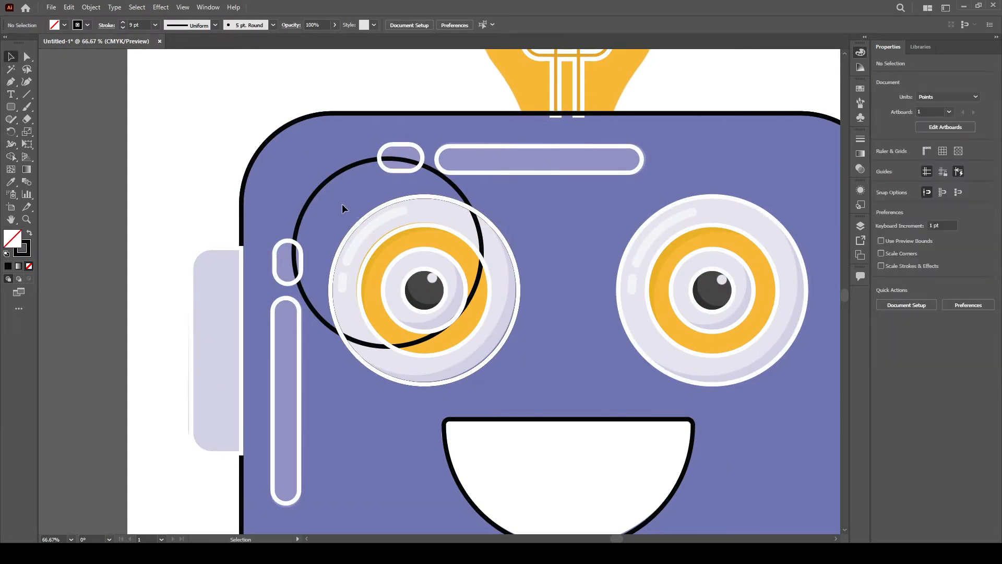
Delete the offset circle copy around the left eye and its leftover segments
{"action": "left_click", "coordinate": [485, 286]}
{"action": "key", "text": "Delete"}
{"action": "left_click", "coordinate": [462, 195]}
{"action": "key", "text": "Delete"}
{"action": "left_click_drag", "start_coordinate": [554, 231], "coordinate": [400, 308]}
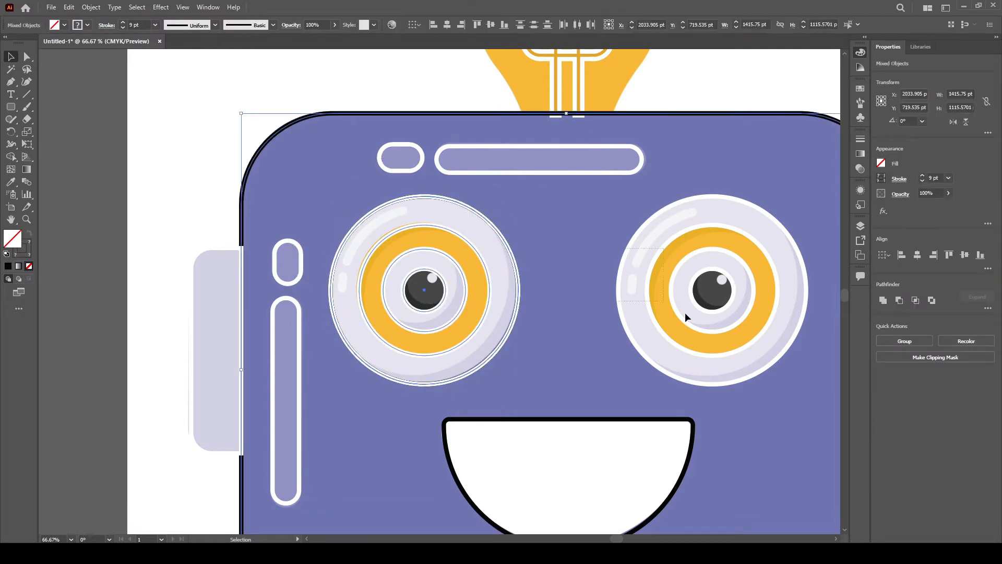
Draw a rounded rectangle of about 1469 x 1062 pt over the head and align its lower-right corner with the shadow's inner edge
{"action": "key", "text": "ctrl+minus"}
{"action": "key", "text": "ctrl+minus"}
{"action": "key", "text": "m"}
{"action": "mouse_move", "coordinate": [241, 131]}
{"action": "left_mouse_down"}
{"action": "mouse_move", "coordinate": [581, 362]}
{"action": "mouse_move", "coordinate": [579, 376]}
{"action": "mouse_move", "coordinate": [542, 339]}
{"action": "left_mouse_up"}
{"action": "key", "text": "v"}
{"action": "left_click_drag", "start_coordinate": [766, 290], "coordinate": [761, 310]}
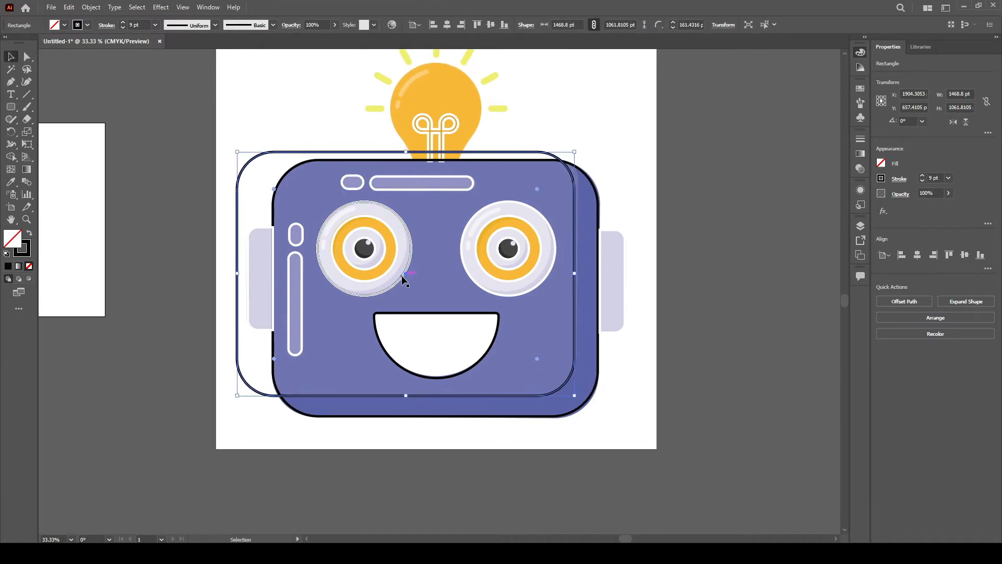
{"action": "left_click_drag", "start_coordinate": [404, 280], "coordinate": [411, 271]}
Trim the new rounded rectangle's parts outside the head outline with Shape Builder so only the shadow division remains
{"action": "left_click", "coordinate": [707, 342]}
{"action": "left_click_drag", "start_coordinate": [199, 145], "coordinate": [265, 184]}
{"action": "left_click", "coordinate": [11, 156]}
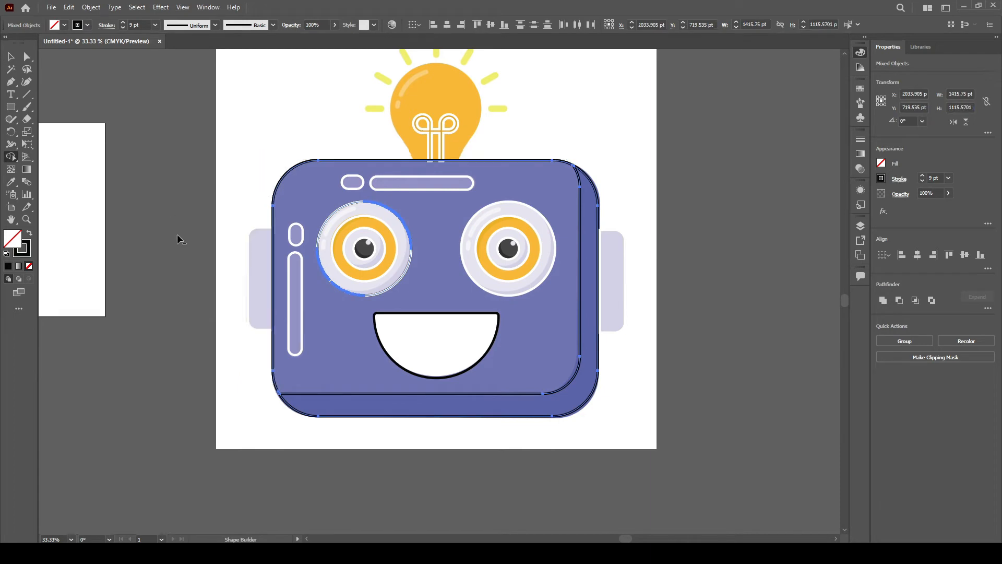
{"action": "left_click", "coordinate": [10, 57]}
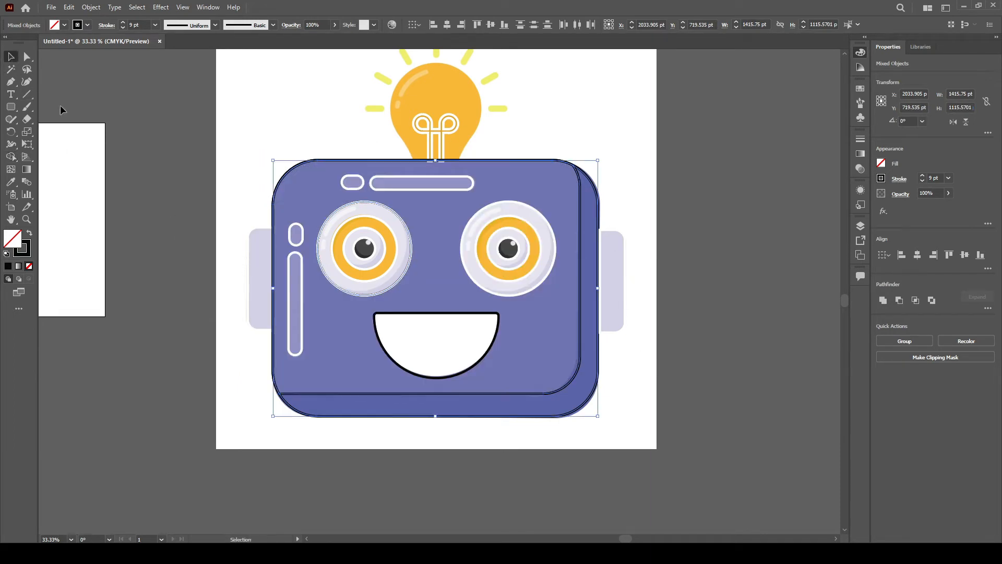
{"action": "left_click", "coordinate": [177, 193]}
{"action": "left_click", "coordinate": [248, 255]}
{"action": "left_click", "coordinate": [223, 281]}
{"action": "left_click_drag", "start_coordinate": [710, 429], "coordinate": [662, 411]}
{"action": "left_click_drag", "start_coordinate": [538, 354], "coordinate": [557, 370]}
{"action": "scroll", "coordinate": [558, 370], "scroll_direction": "up", "scroll_amount": 1}
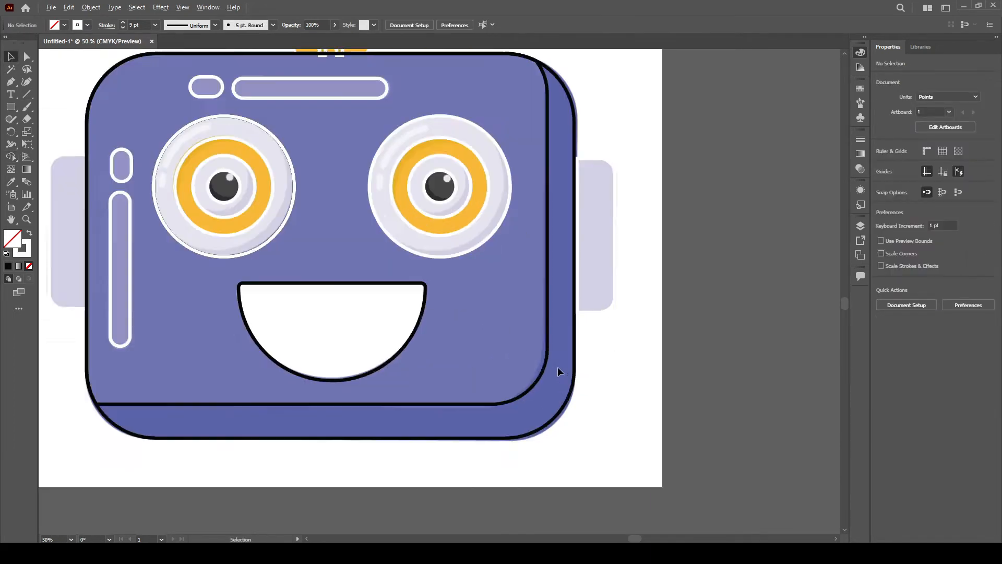
{"action": "left_click_drag", "start_coordinate": [408, 371], "coordinate": [455, 371]}
{"action": "scroll", "coordinate": [455, 371], "scroll_direction": "down", "scroll_amount": 1}
Draw a circle about 401 pt in diameter over the round part of the light bulb
{"action": "left_click_drag", "start_coordinate": [651, 317], "coordinate": [650, 358]}
{"action": "left_click_drag", "start_coordinate": [460, 171], "coordinate": [528, 282]}
{"action": "scroll", "coordinate": [488, 205], "scroll_direction": "up", "scroll_amount": 2}
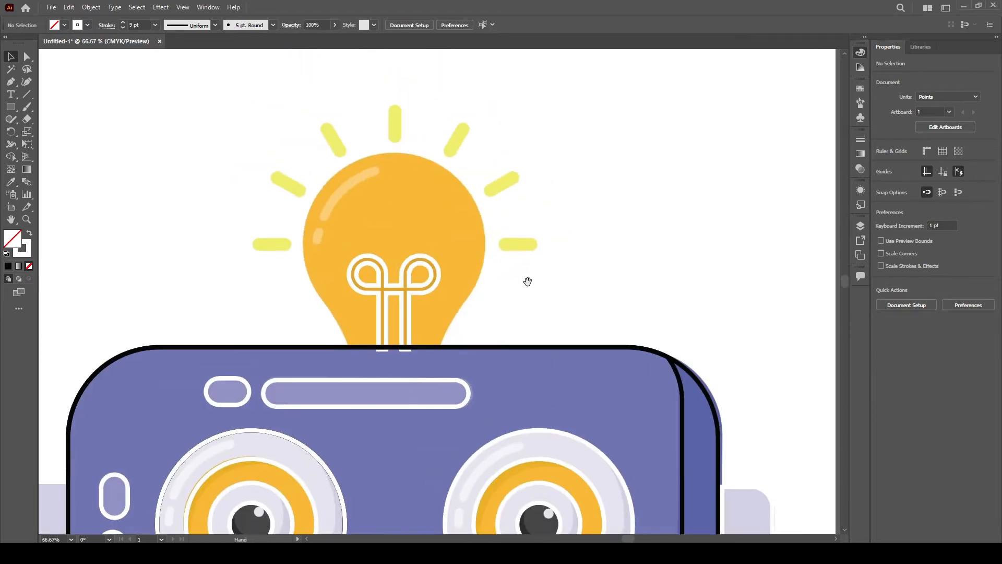
{"action": "left_click", "coordinate": [409, 268]}
{"action": "left_click", "coordinate": [387, 209]}
{"action": "left_click", "coordinate": [10, 107]}
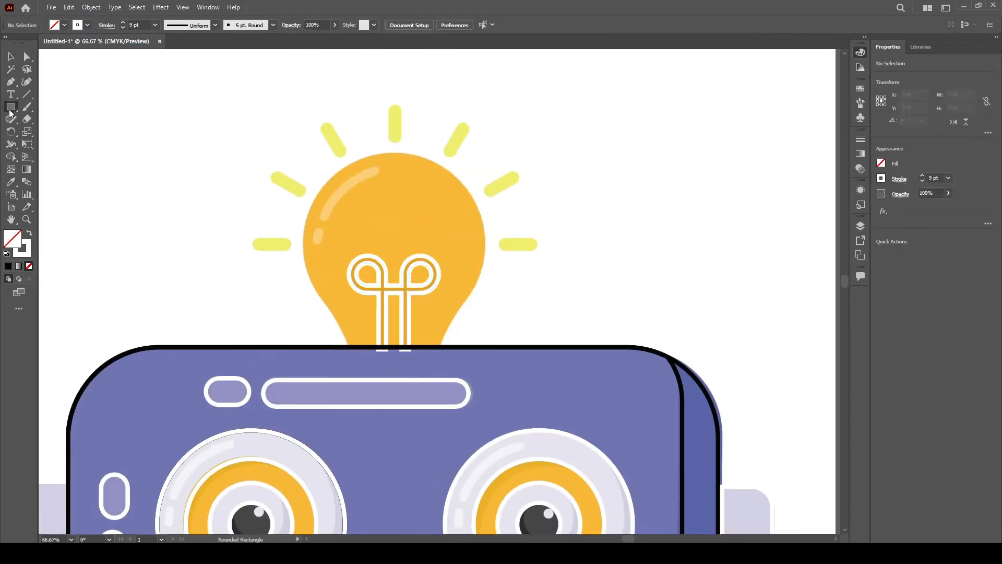
{"action": "mouse_move", "coordinate": [396, 236]}
{"action": "left_mouse_down"}
{"action": "mouse_move", "coordinate": [511, 338]}
{"action": "mouse_move", "coordinate": [495, 332]}
{"action": "mouse_move", "coordinate": [490, 352]}
{"action": "mouse_move", "coordinate": [452, 329]}
{"action": "mouse_move", "coordinate": [459, 338]}
{"action": "left_mouse_up"}
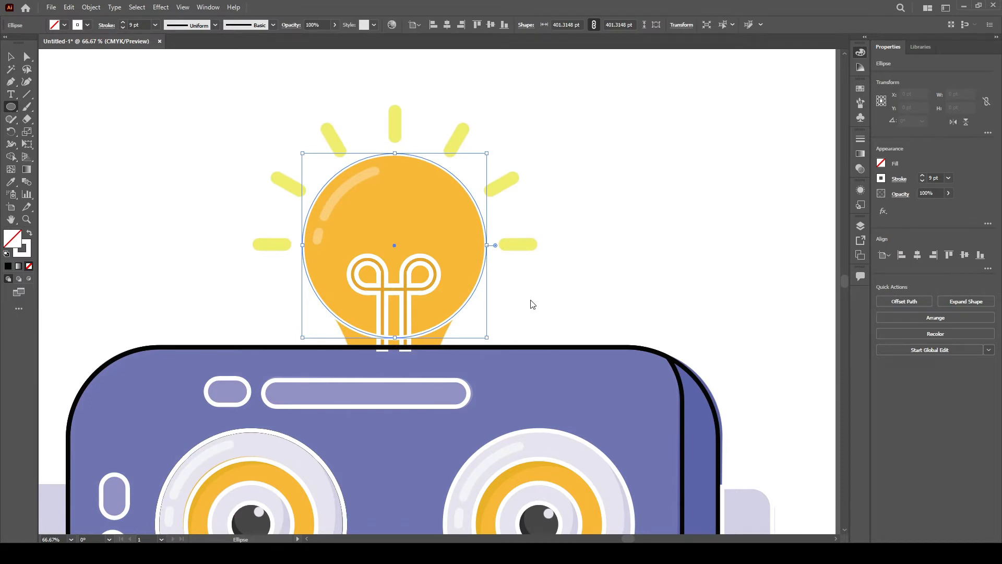
{"action": "left_click", "coordinate": [538, 296]}
Give the bulb circle and the filament outlines a black 5 pt stroke
{"action": "scroll", "coordinate": [539, 292], "scroll_direction": "down", "scroll_amount": 1}
{"action": "left_click_drag", "start_coordinate": [537, 277], "coordinate": [380, 265]}
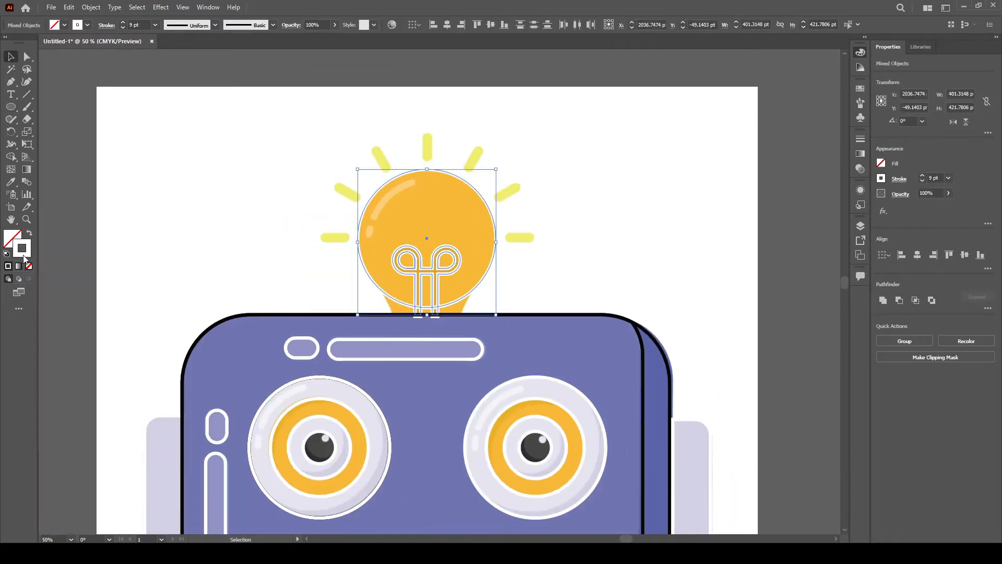
{"action": "left_click", "coordinate": [734, 64]}
{"action": "scroll", "coordinate": [147, 22], "scroll_direction": "down", "scroll_amount": 4}
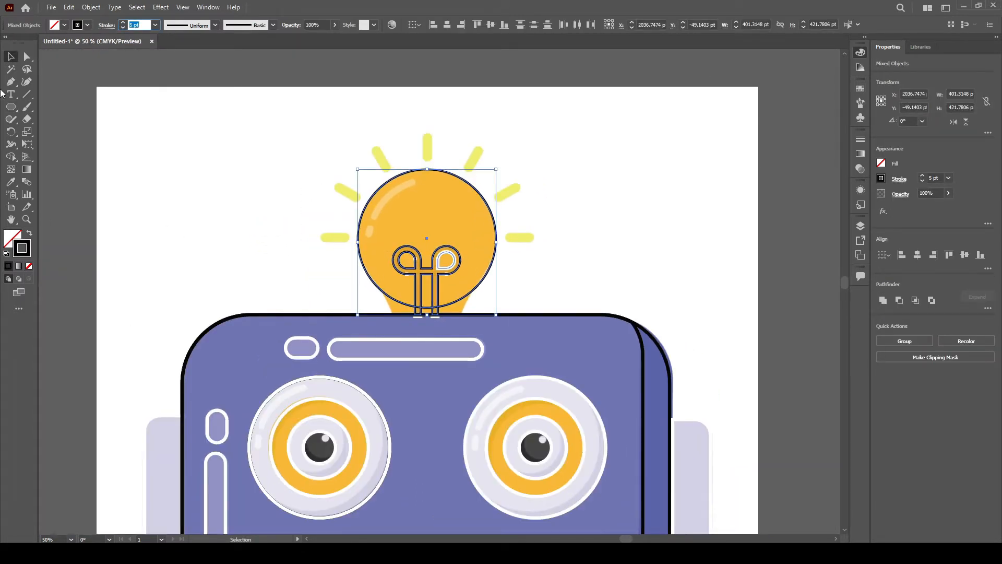
{"action": "left_click", "coordinate": [257, 210]}
Apply the black 5 pt stroke to the inner outline of the right filament loop
{"action": "left_click_drag", "start_coordinate": [257, 210], "coordinate": [197, 196]}
{"action": "scroll", "coordinate": [450, 274], "scroll_direction": "up", "scroll_amount": 2}
{"action": "left_click", "coordinate": [413, 214]}
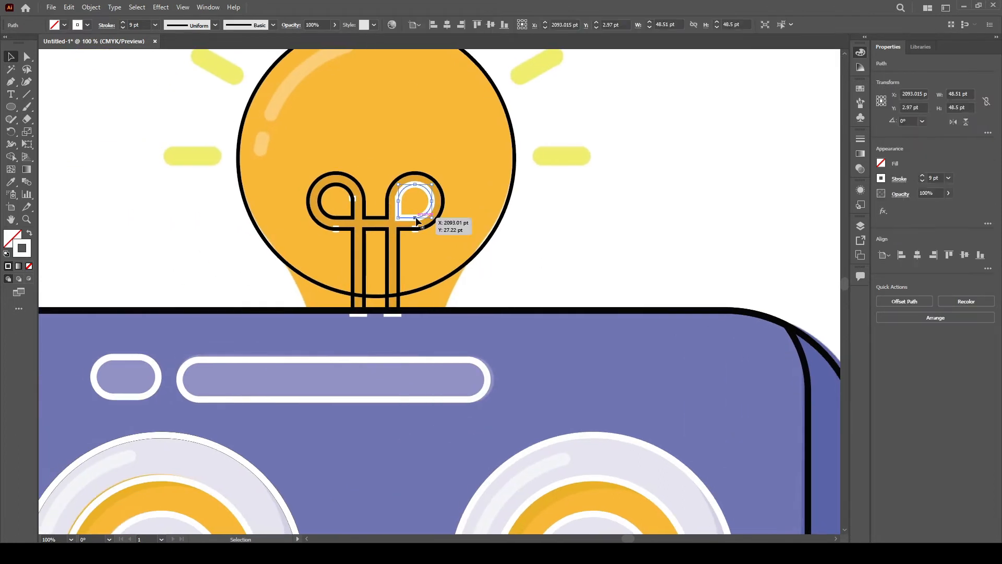
{"action": "left_click", "coordinate": [15, 55]}
{"action": "left_click", "coordinate": [397, 217]}
{"action": "left_click_drag", "start_coordinate": [398, 217], "coordinate": [425, 232]}
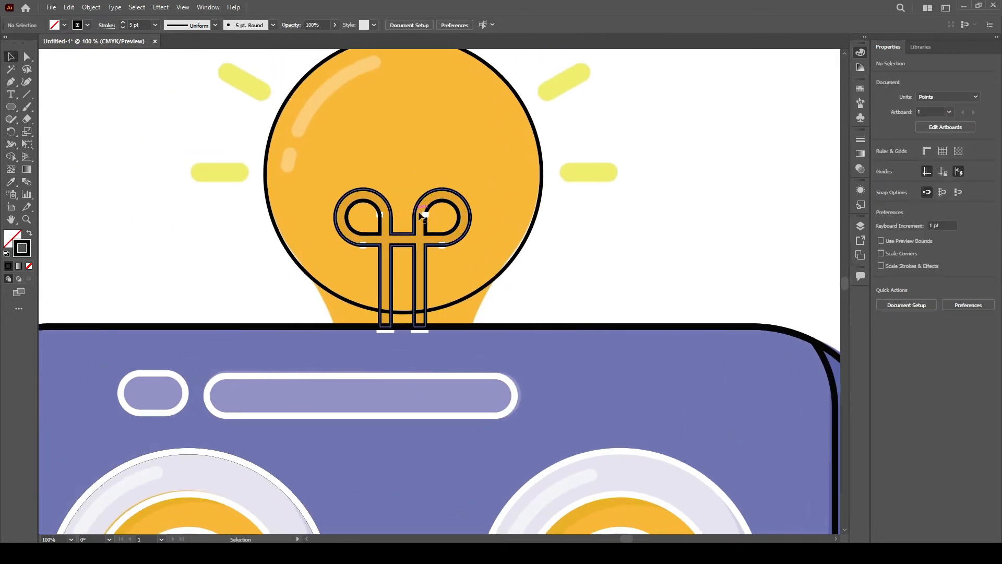
Try to delete the stray white fragment below the right filament loop
{"action": "left_click", "coordinate": [444, 240]}
{"action": "key", "text": "Delete"}
{"action": "left_click", "coordinate": [444, 245]}
{"action": "left_click", "coordinate": [610, 272]}
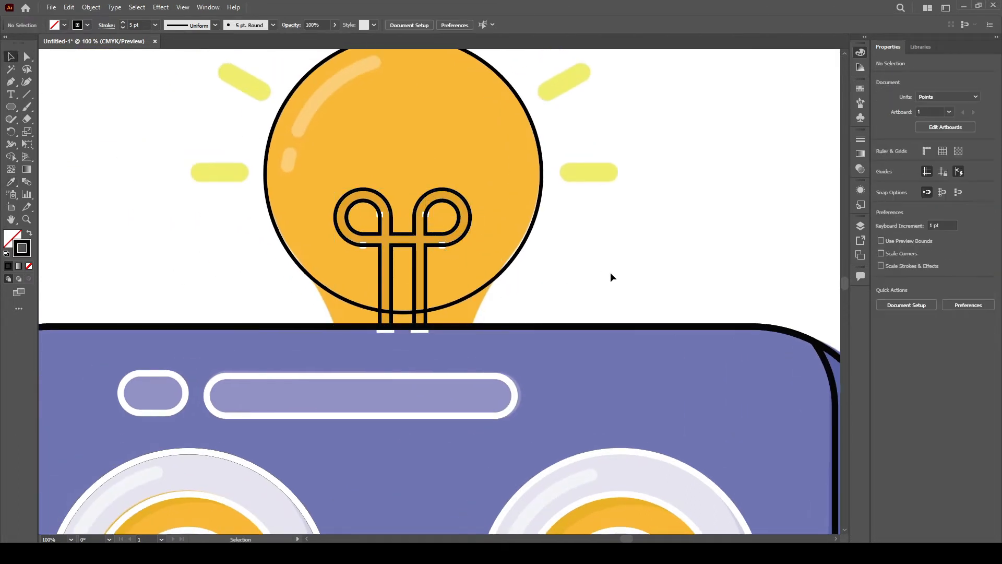
Trace the right side of the bulb's neck with a curved Pen path from below the head's upper edge to the circle
{"action": "left_click_drag", "start_coordinate": [610, 274], "coordinate": [610, 272]}
{"action": "key", "text": "p"}
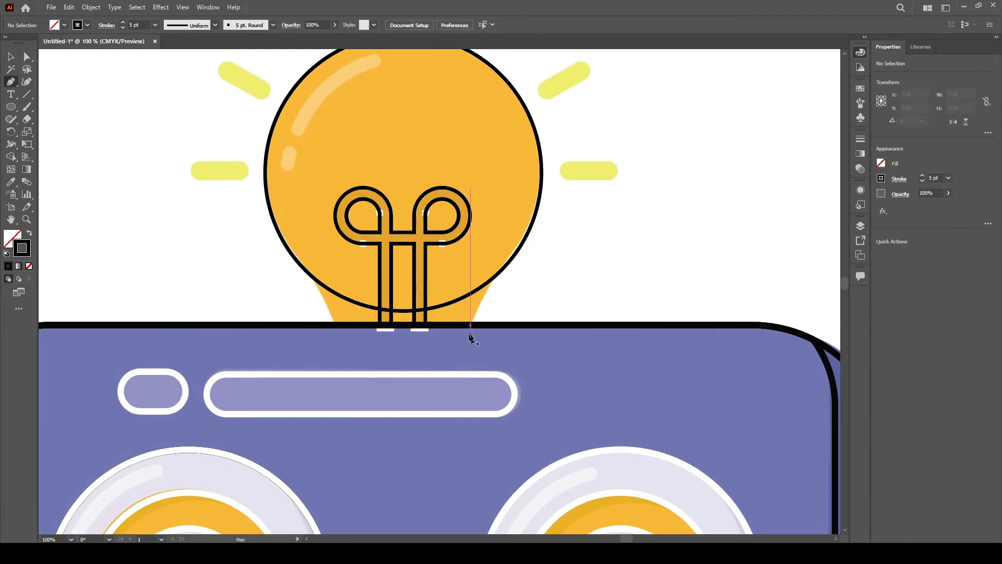
{"action": "left_click", "coordinate": [470, 334]}
{"action": "left_click_drag", "start_coordinate": [520, 252], "coordinate": [559, 224]}
{"action": "left_click", "coordinate": [521, 252], "text": "alt"}
{"action": "key", "text": "ctrl+z"}
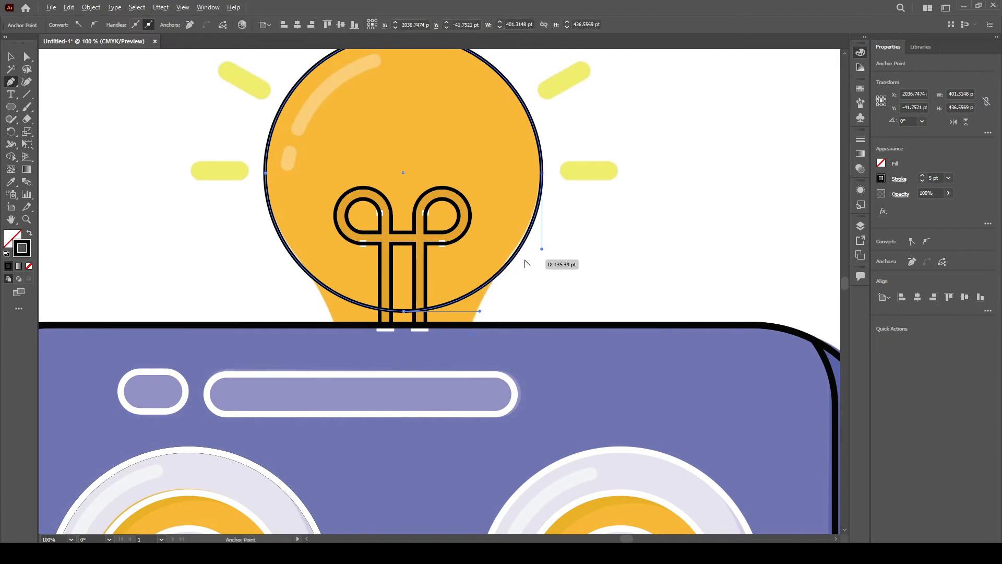
{"action": "key", "text": "ctrl+equal"}
{"action": "left_click_drag", "start_coordinate": [493, 236], "coordinate": [515, 222]}
{"action": "left_click_drag", "start_coordinate": [539, 171], "coordinate": [557, 177]}
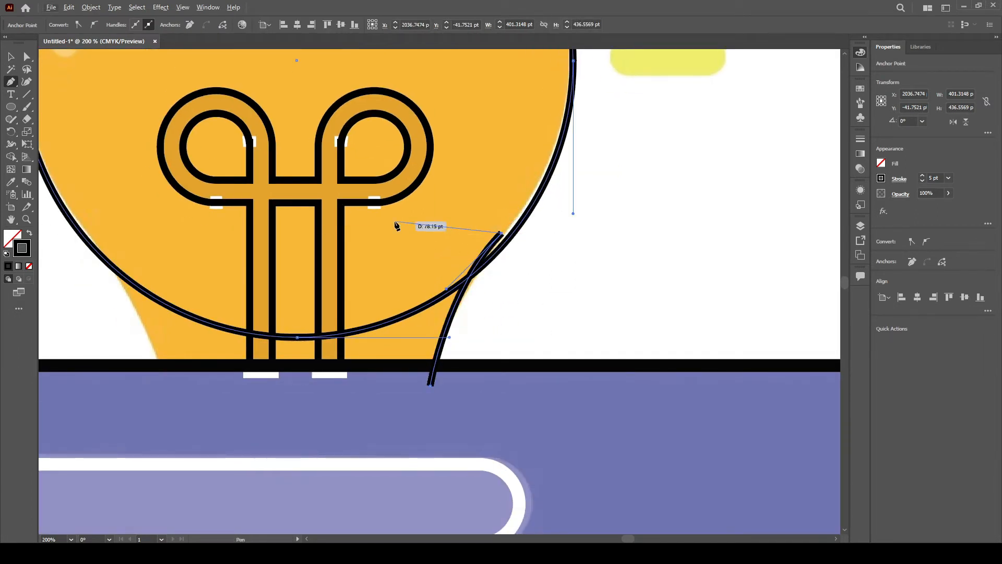
Continue the Pen path across the bulb and down the neck's left side, and close it below the head's upper edge
{"action": "left_click", "coordinate": [395, 223]}
{"action": "left_click", "coordinate": [384, 250]}
{"action": "left_click", "coordinate": [103, 234]}
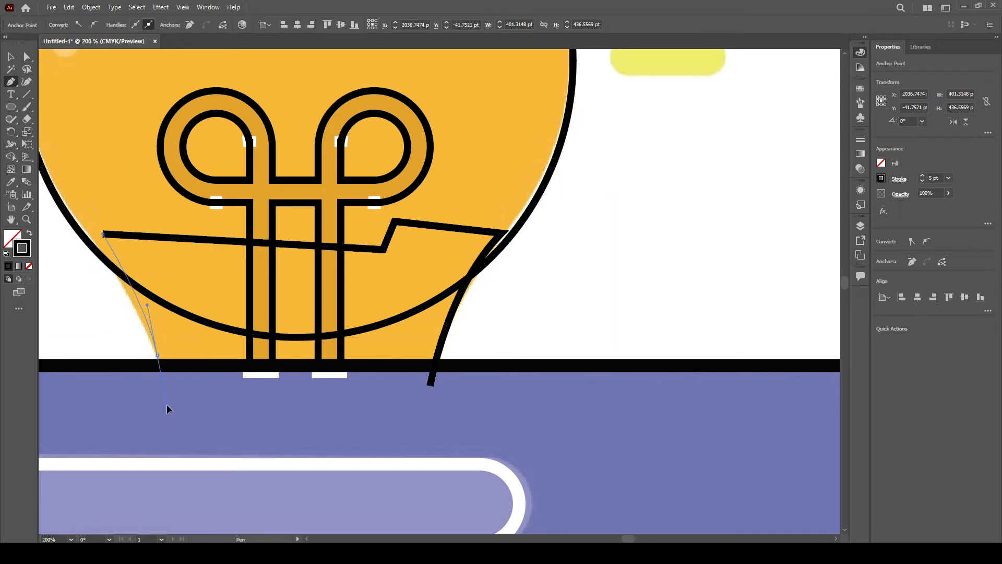
{"action": "left_click_drag", "start_coordinate": [167, 410], "coordinate": [168, 423]}
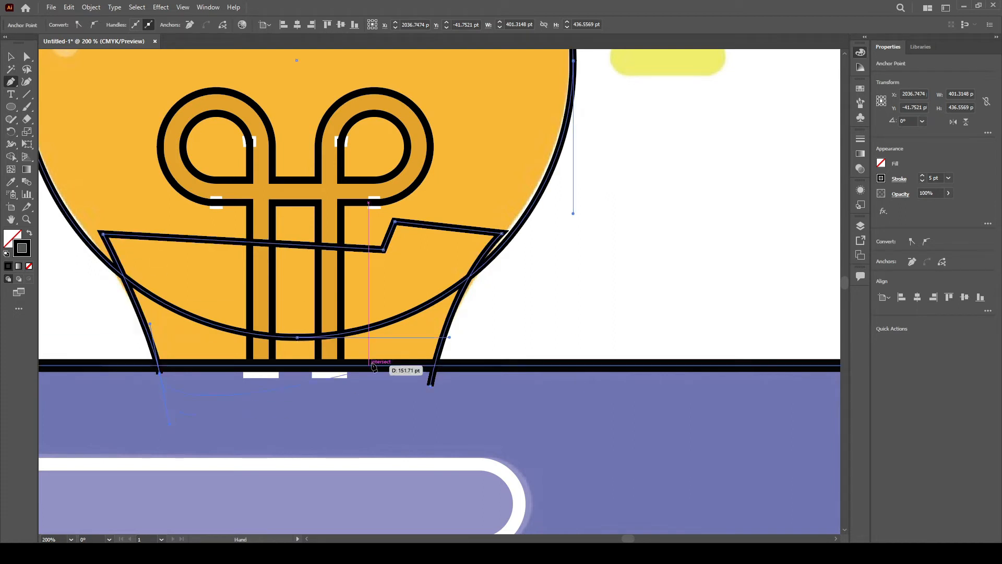
{"action": "left_click", "coordinate": [201, 404]}
{"action": "left_click", "coordinate": [290, 404]}
{"action": "left_click", "coordinate": [430, 385]}
{"action": "key", "text": "v"}
{"action": "left_click", "coordinate": [585, 307]}
Merge the bulb circle and the neck shape into one outline around the filament with Shape Builder
{"action": "scroll", "coordinate": [586, 308], "scroll_direction": "down", "scroll_amount": 1}
{"action": "left_click_drag", "start_coordinate": [597, 309], "coordinate": [149, 219]}
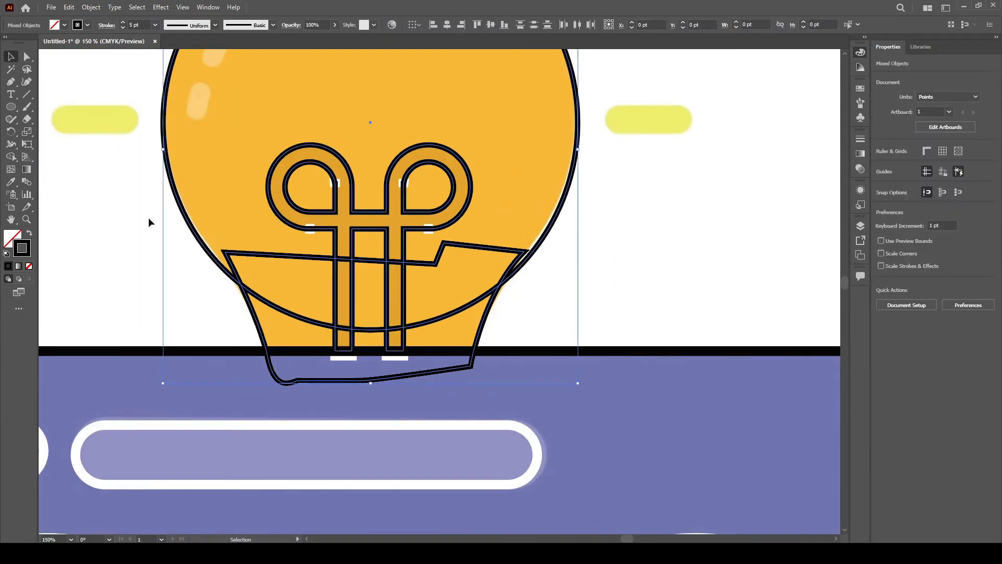
{"action": "left_click_drag", "start_coordinate": [247, 248], "coordinate": [259, 277]}
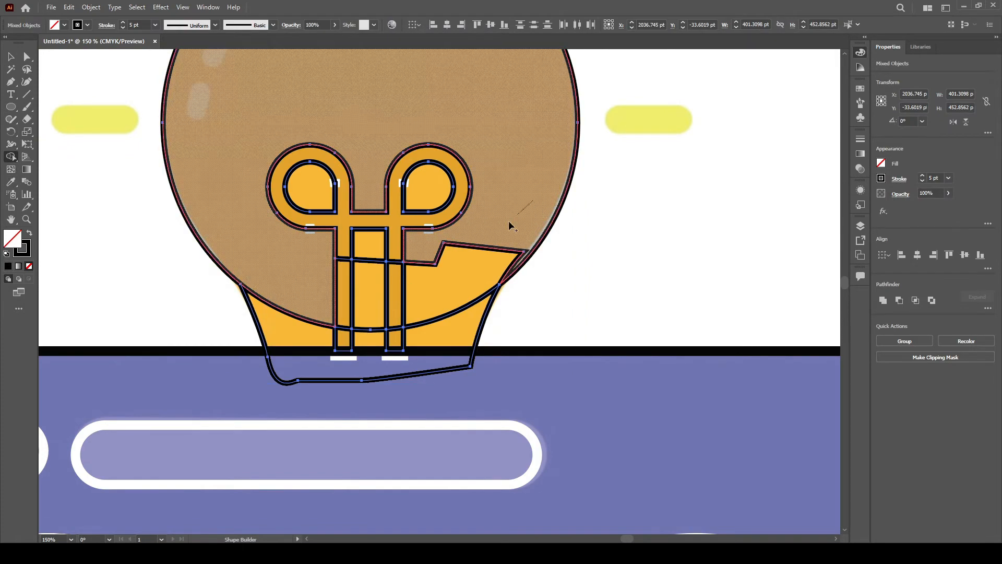
{"action": "left_click_drag", "start_coordinate": [506, 229], "coordinate": [483, 268]}
{"action": "left_click_drag", "start_coordinate": [395, 247], "coordinate": [393, 279]}
{"action": "left_click_drag", "start_coordinate": [343, 247], "coordinate": [344, 292]}
{"action": "left_click_drag", "start_coordinate": [367, 246], "coordinate": [367, 306]}
{"action": "left_click_drag", "start_coordinate": [448, 289], "coordinate": [447, 325]}
{"action": "left_click_drag", "start_coordinate": [369, 312], "coordinate": [370, 340]}
{"action": "left_click_drag", "start_coordinate": [395, 340], "coordinate": [397, 318]}
{"action": "mouse_move", "coordinate": [347, 316]}
{"action": "left_mouse_down"}
{"action": "mouse_move", "coordinate": [349, 340]}
{"action": "mouse_move", "coordinate": [288, 373]}
{"action": "left_mouse_up"}
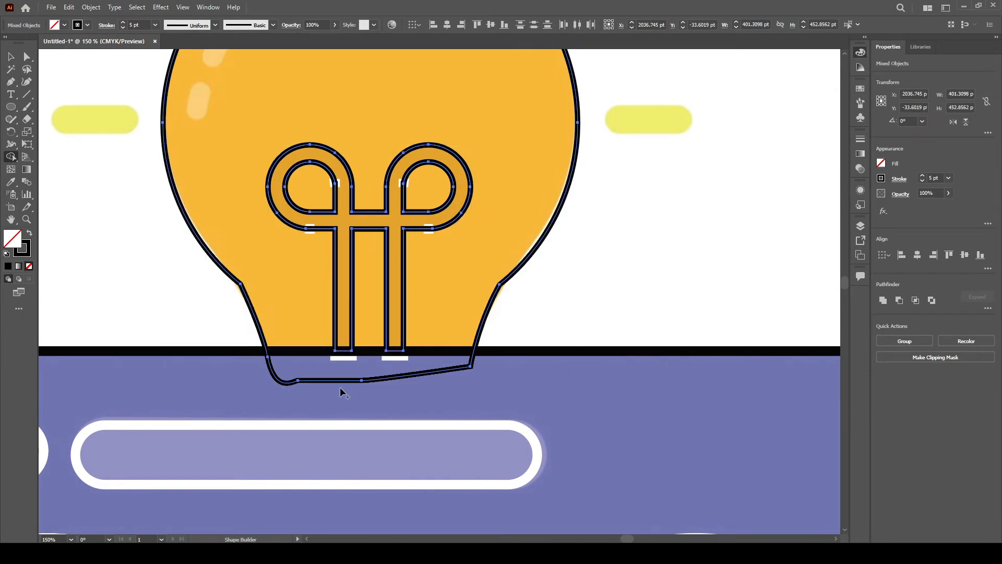
{"action": "key", "text": "v"}
{"action": "left_click", "coordinate": [618, 289]}
Remove the part of the bulb's neck that extends below the head's upper edge with Shape Builder
{"action": "key", "text": "ctrl+minus"}
{"action": "left_click_drag", "start_coordinate": [618, 289], "coordinate": [674, 283]}
{"action": "key", "text": "ctrl+a"}
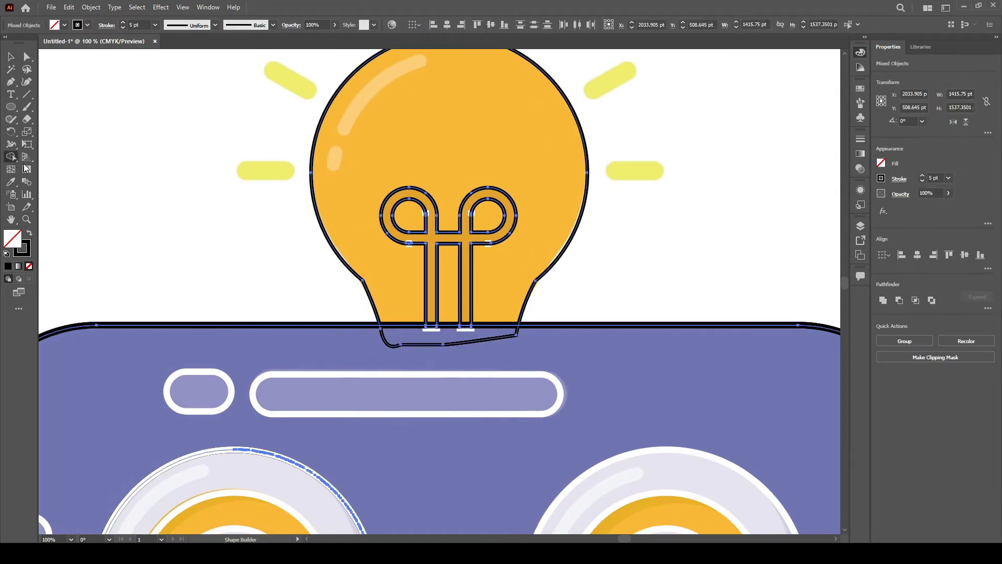
{"action": "left_click", "coordinate": [506, 340]}
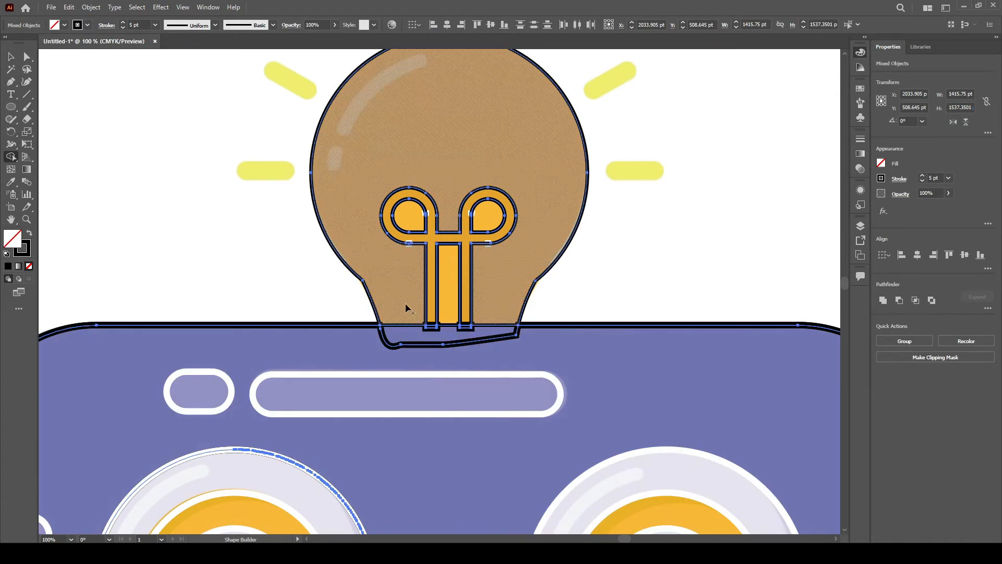
{"action": "mouse_move", "coordinate": [439, 358]}
{"action": "left_mouse_down"}
{"action": "mouse_move", "coordinate": [462, 344]}
{"action": "mouse_move", "coordinate": [532, 350]}
{"action": "left_mouse_up"}
{"action": "key", "text": "v"}
{"action": "left_click", "coordinate": [584, 295]}
{"action": "left_click_drag", "start_coordinate": [585, 293], "coordinate": [639, 354]}
Smooth the corner points on both sides where the round bulb meets the neck
{"action": "key", "text": "a"}
{"action": "left_click", "coordinate": [466, 294]}
{"action": "left_click", "coordinate": [337, 324]}
{"action": "left_click", "coordinate": [294, 295]}
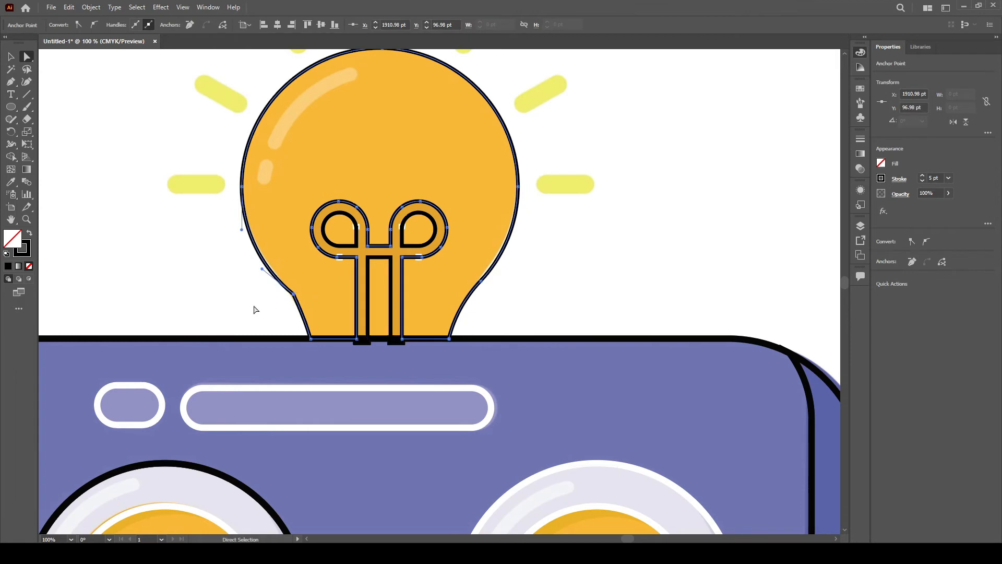
{"action": "left_click", "coordinate": [255, 310]}
{"action": "left_click_drag", "start_coordinate": [292, 316], "coordinate": [298, 322]}
{"action": "scroll", "coordinate": [297, 321], "scroll_direction": "up", "scroll_amount": 3}
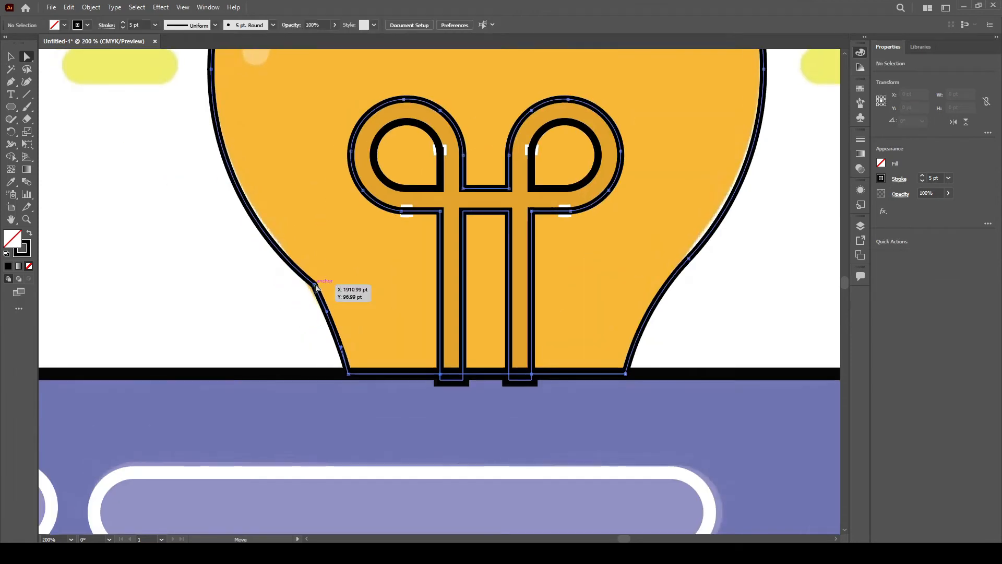
{"action": "left_click", "coordinate": [327, 320]}
{"action": "left_click", "coordinate": [235, 299]}
{"action": "scroll", "coordinate": [235, 300], "scroll_direction": "down", "scroll_amount": 5}
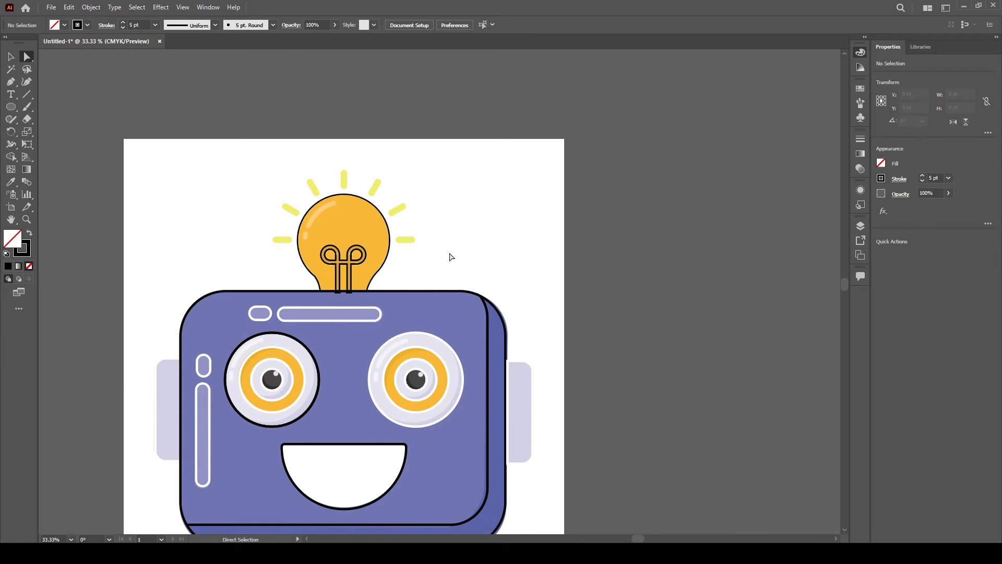
Move the head's small horizontal highlight shape to the bulb's left ray and give it the bulb's orange fill without a stroke
{"action": "left_click_drag", "start_coordinate": [447, 261], "coordinate": [468, 318]}
{"action": "key", "text": "v"}
{"action": "scroll", "coordinate": [446, 262], "scroll_direction": "up", "scroll_amount": 3}
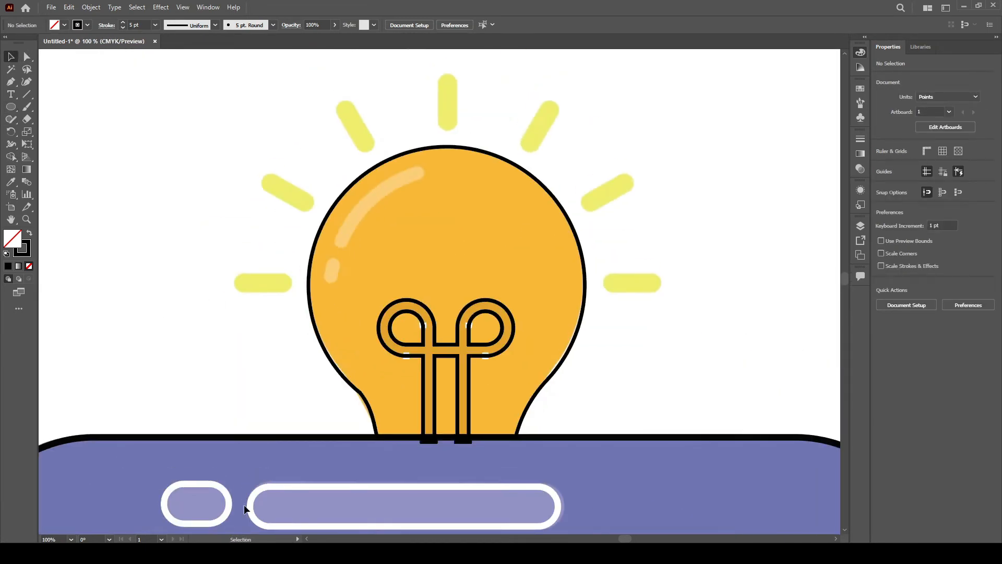
{"action": "left_click_drag", "start_coordinate": [283, 361], "coordinate": [283, 302]}
{"action": "key", "text": "i"}
{"action": "left_click", "coordinate": [390, 257]}
{"action": "key", "text": "v"}
{"action": "left_click_drag", "start_coordinate": [243, 385], "coordinate": [251, 400]}
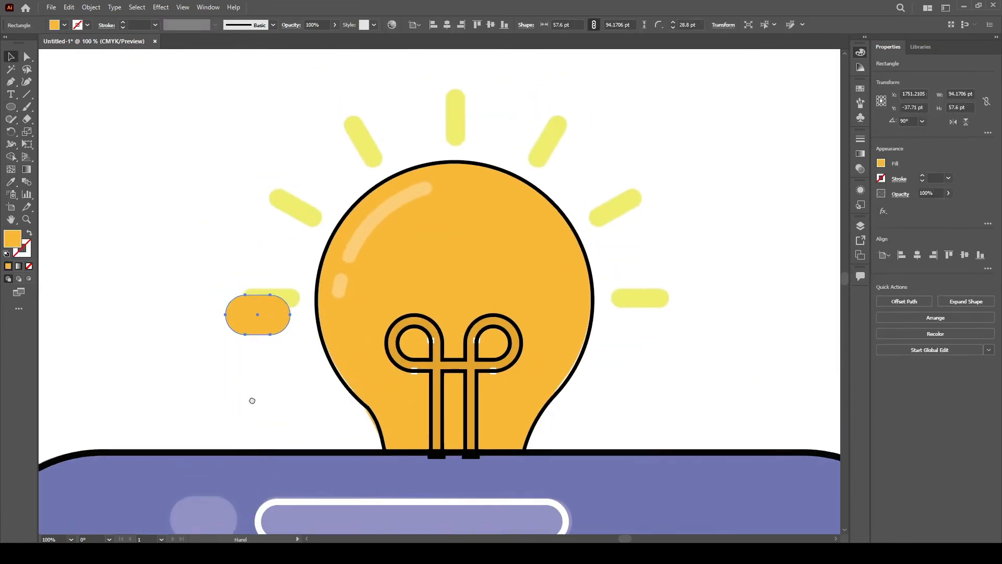
Flatten the orange rounded shape to about 25 pt high and fit it over the left horizontal ray
{"action": "scroll", "coordinate": [253, 386], "scroll_direction": "up", "scroll_amount": 2}
{"action": "mouse_move", "coordinate": [253, 306]}
{"action": "left_mouse_down"}
{"action": "mouse_move", "coordinate": [265, 327]}
{"action": "mouse_move", "coordinate": [262, 298]}
{"action": "left_mouse_up"}
{"action": "left_click_drag", "start_coordinate": [262, 251], "coordinate": [262, 265]}
{"action": "left_click", "coordinate": [310, 344]}
{"action": "left_click_drag", "start_coordinate": [310, 345], "coordinate": [311, 381]}
{"action": "left_click_drag", "start_coordinate": [262, 306], "coordinate": [338, 279]}
{"action": "left_click", "coordinate": [308, 319]}
{"action": "left_click_drag", "start_coordinate": [308, 318], "coordinate": [292, 405]}
{"action": "left_click", "coordinate": [283, 366]}
{"action": "left_click", "coordinate": [13, 131]}
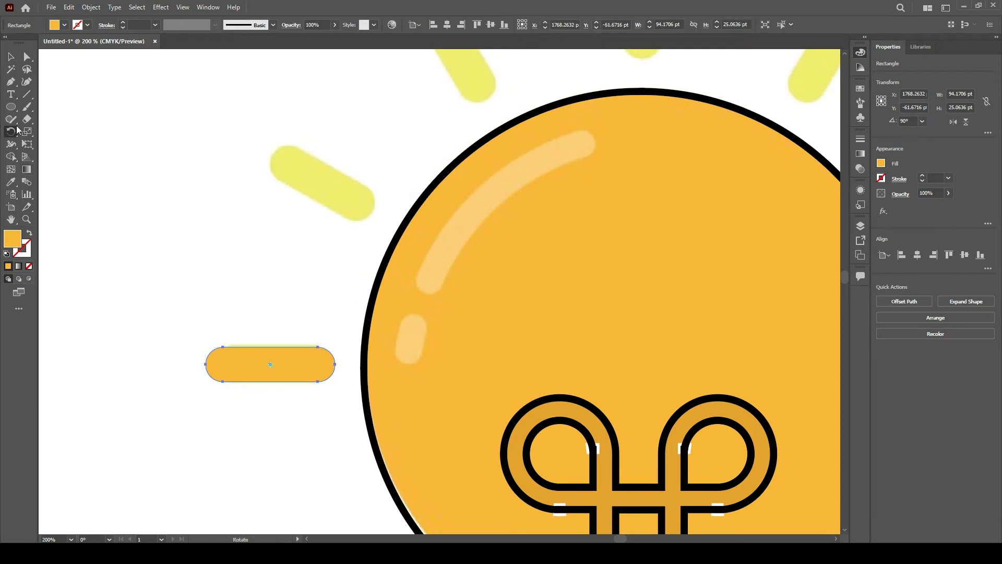
{"action": "mouse_move", "coordinate": [271, 367]}
{"action": "left_mouse_down"}
{"action": "mouse_move", "coordinate": [275, 338]}
{"action": "mouse_move", "coordinate": [285, 371]}
{"action": "left_mouse_up"}
{"action": "key", "text": "v"}
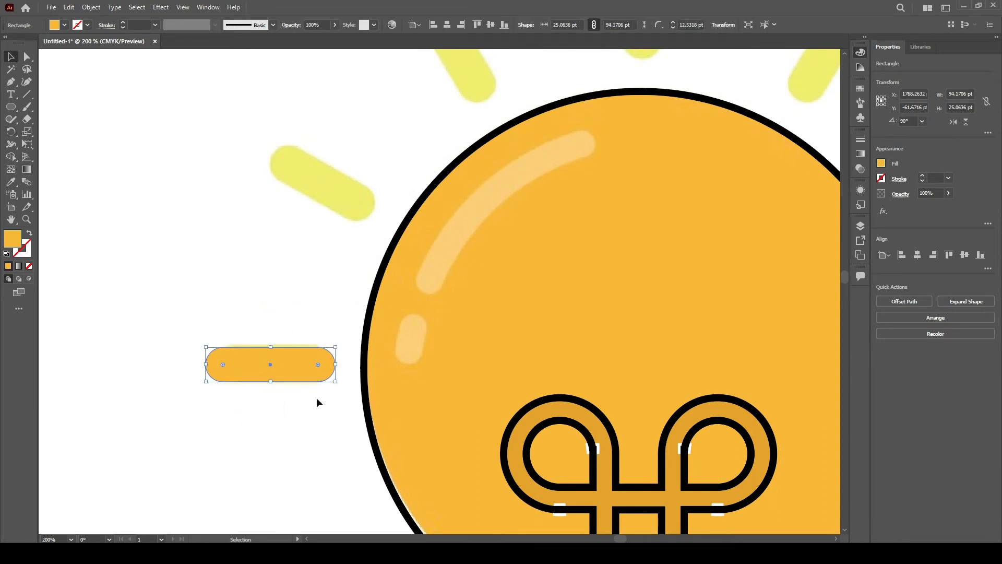
{"action": "key", "text": "shift+m"}
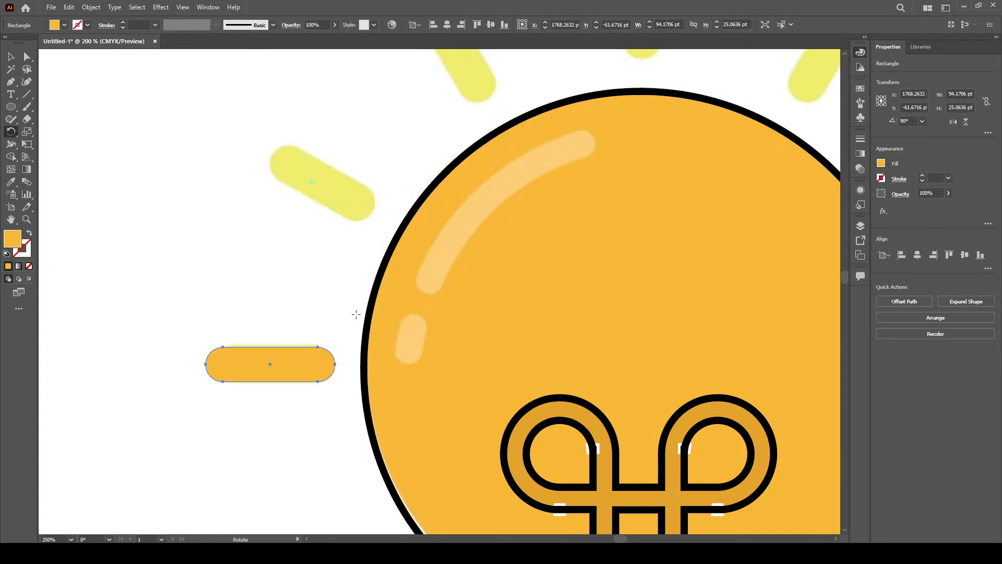
{"action": "key", "text": "v"}
{"action": "left_click_drag", "start_coordinate": [278, 370], "coordinate": [314, 204]}
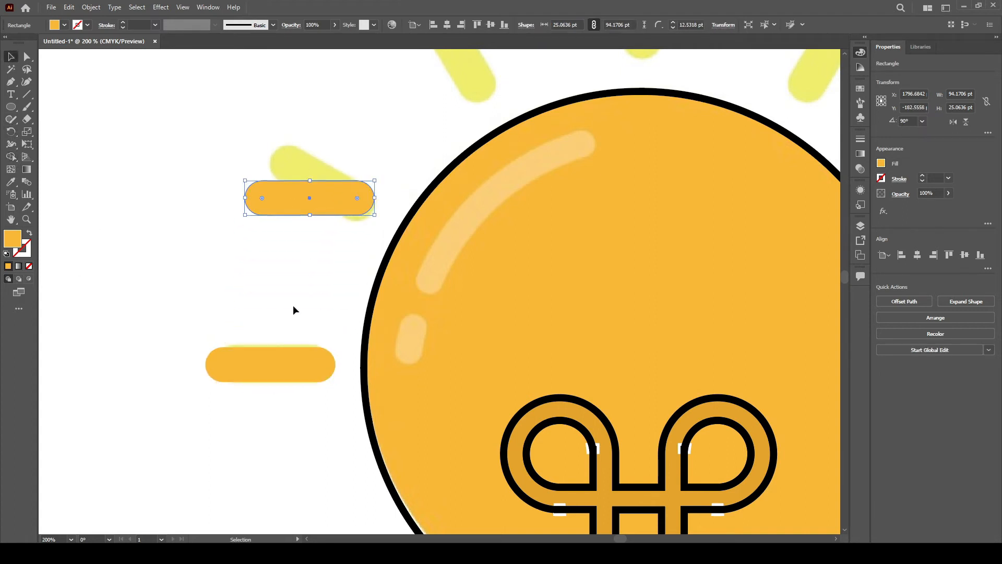
{"action": "key", "text": "ctrl+z"}
{"action": "left_click", "coordinate": [13, 132]}
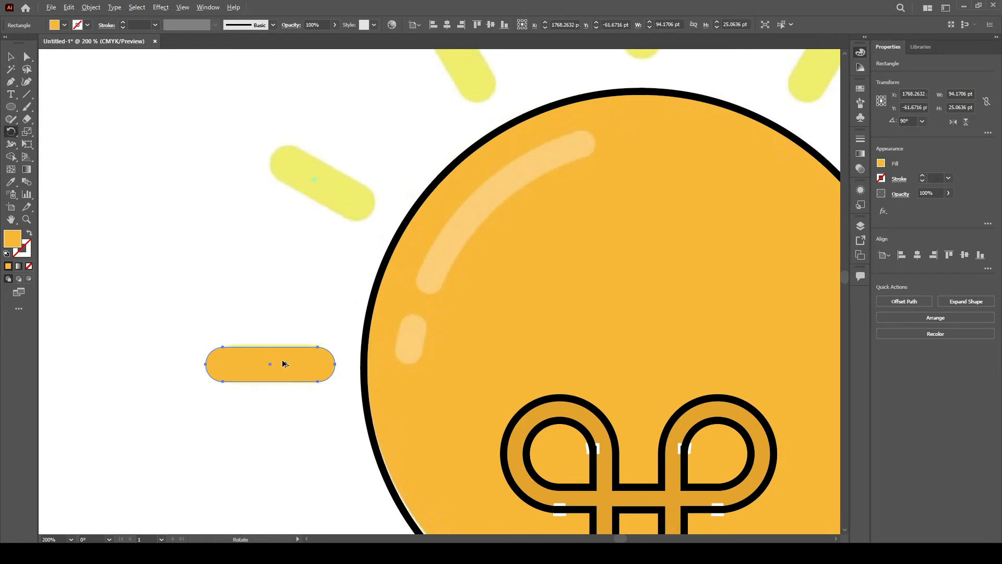
{"action": "left_click_drag", "start_coordinate": [285, 364], "coordinate": [298, 202]}
{"action": "key", "text": "ctrl+z"}
Copy the bulb's left horizontal ray upward and rotate the copy to cover the slanted reference ray just above it
{"action": "key", "text": "v"}
{"action": "left_click_drag", "start_coordinate": [293, 358], "coordinate": [323, 233]}
{"action": "key", "text": "r"}
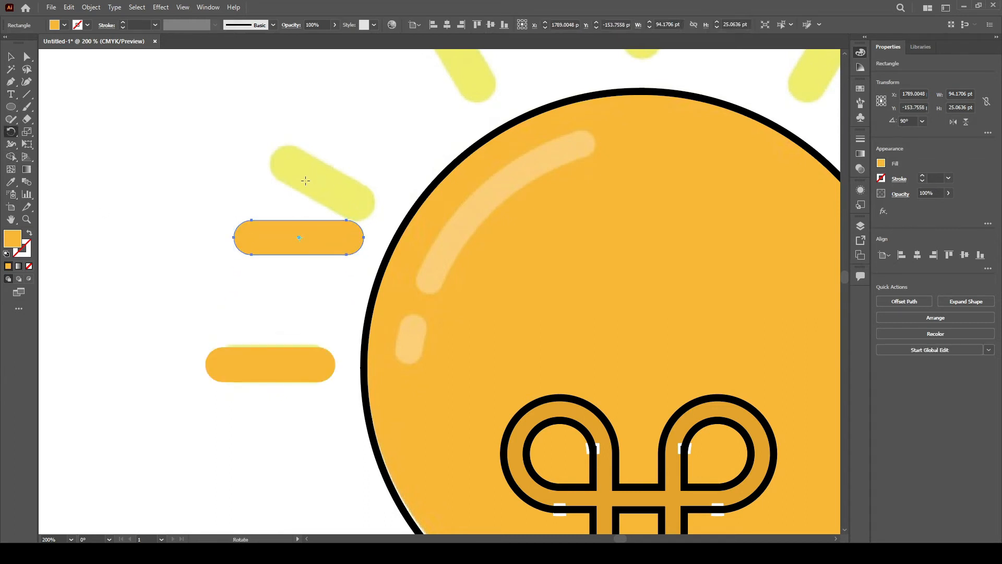
{"action": "key", "text": "ctrl+d"}
{"action": "key", "text": "ctrl+minus"}
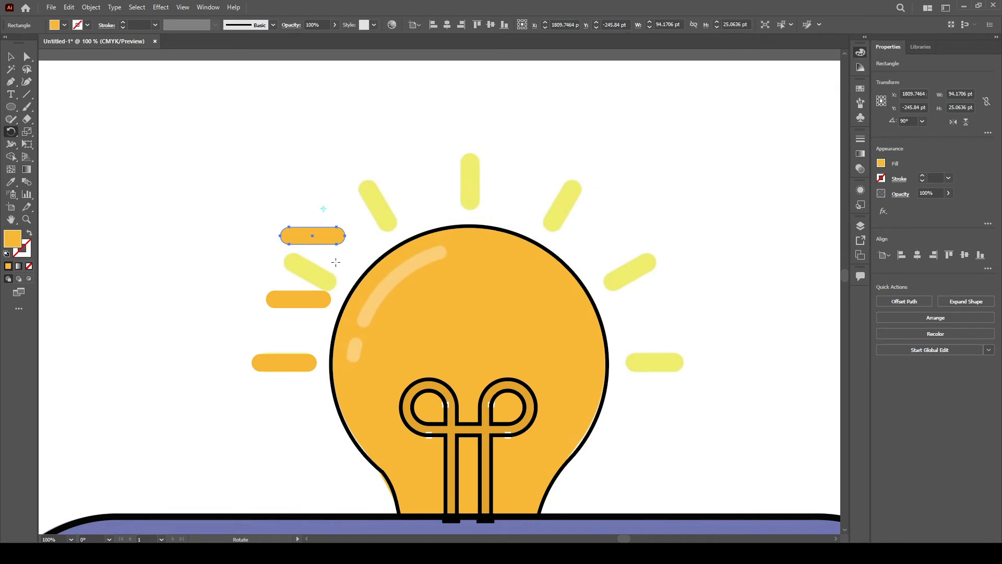
{"action": "key", "text": "v"}
{"action": "left_click_drag", "start_coordinate": [316, 198], "coordinate": [663, 293]}
{"action": "key", "text": "Delete"}
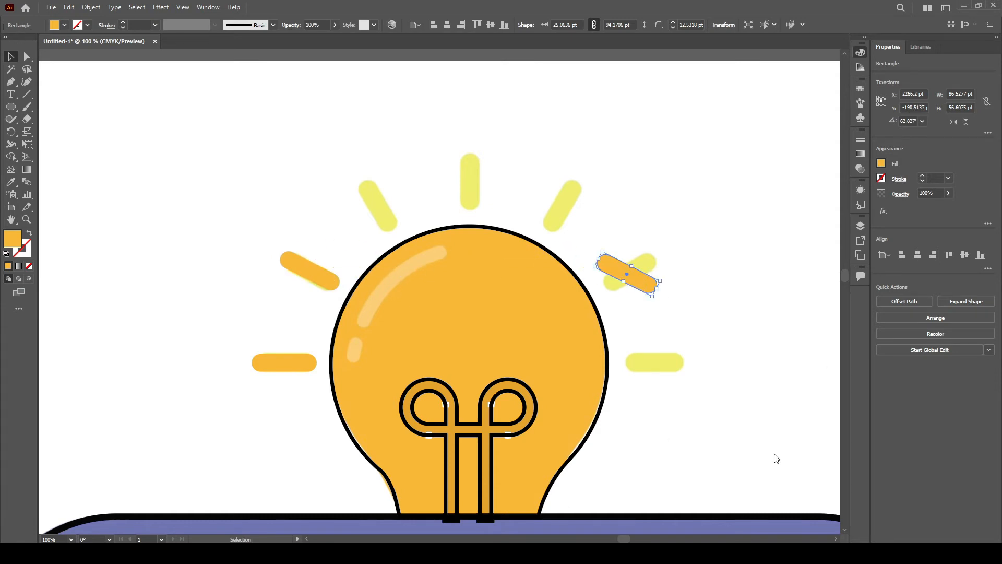
{"action": "key", "text": "Delete"}
Copy and rotate the ray to cover the steeper upper-left ray and the vertical ray above the bulb
{"action": "left_click_drag", "start_coordinate": [320, 283], "coordinate": [381, 223]}
{"action": "left_click_drag", "start_coordinate": [350, 189], "coordinate": [470, 188]}
{"action": "left_click", "coordinate": [407, 218]}
Select the horizontal ray and the two slanted rays on the bulb's left side
{"action": "left_click", "coordinate": [252, 208]}
{"action": "left_click_drag", "start_coordinate": [288, 396], "coordinate": [289, 397]}
{"action": "left_click_drag", "start_coordinate": [434, 166], "coordinate": [265, 234]}
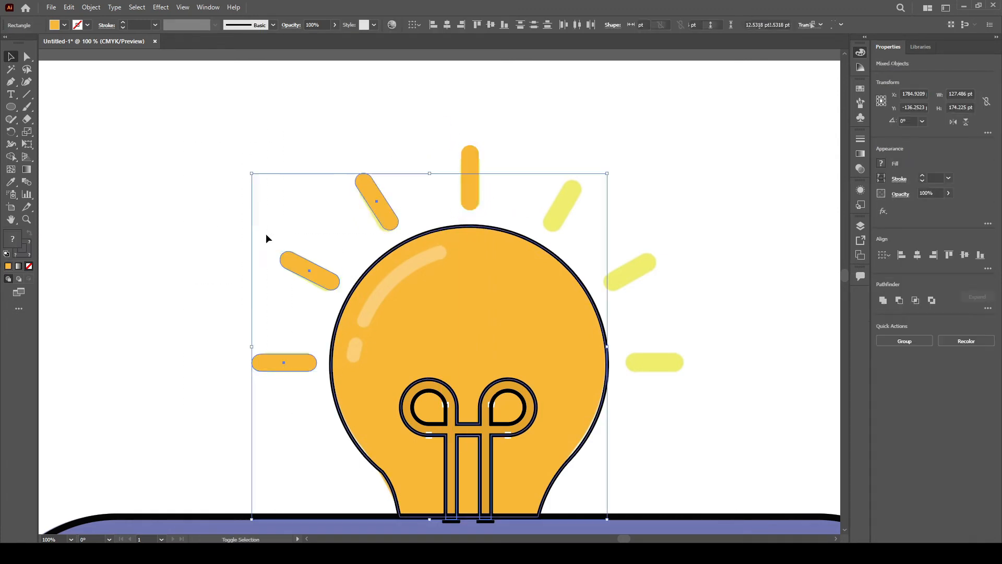
{"action": "left_click_drag", "start_coordinate": [216, 146], "coordinate": [293, 392]}
{"action": "left_click", "coordinate": [379, 201], "text": "shift"}
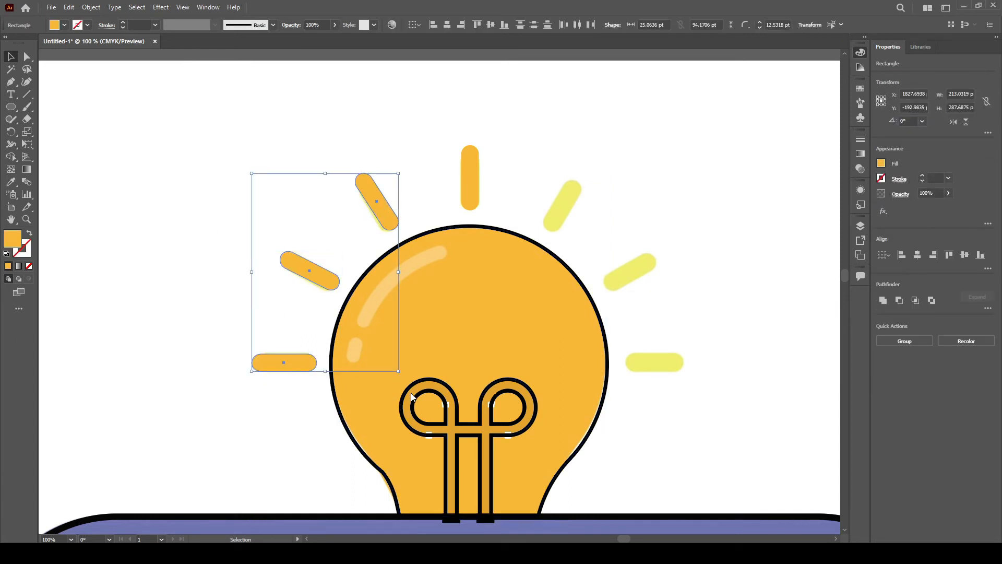
{"action": "left_click", "coordinate": [529, 407]}
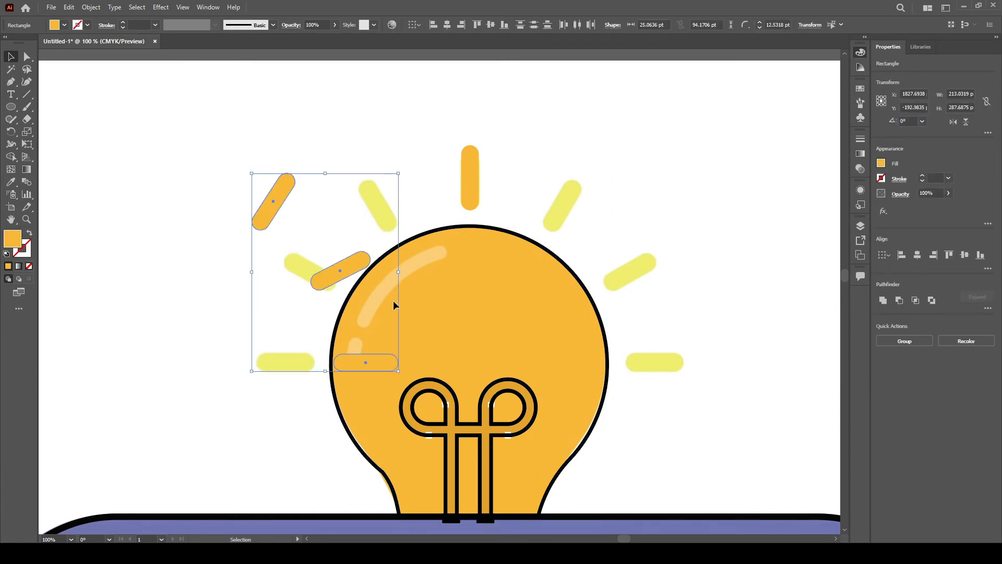
{"action": "key", "text": "ctrl+z"}
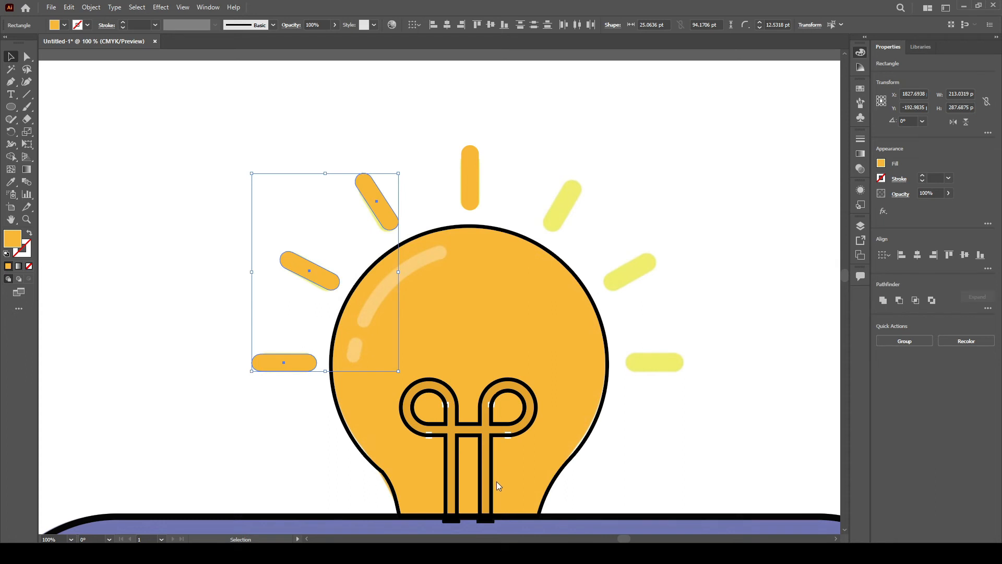
{"action": "key", "text": "ctrl+shift+z"}
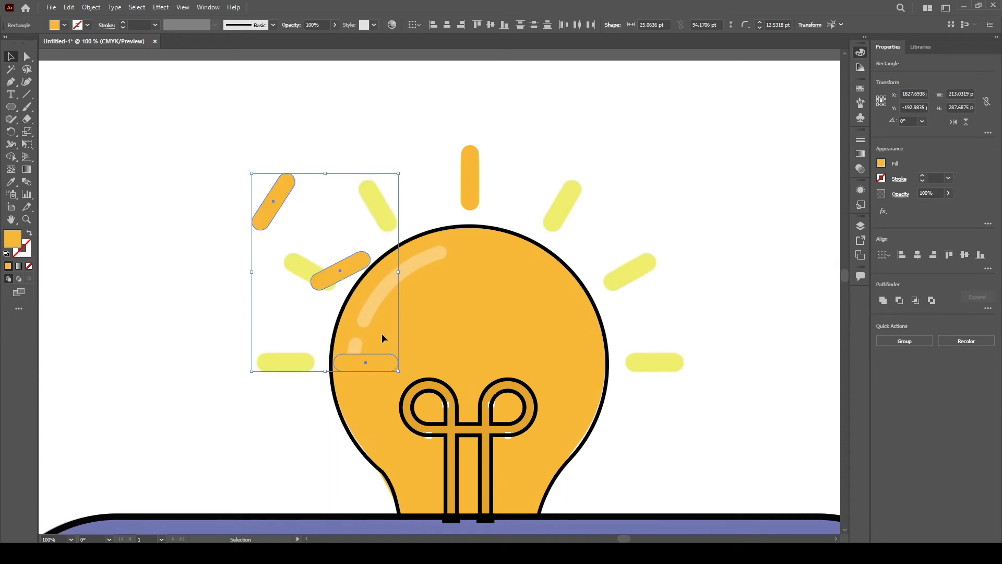
{"action": "key", "text": "ctrl+z"}
Copy the three left rays to the bulb's right side and fit mirrored copies over the horizontal and lower slanted reference rays
{"action": "left_click_drag", "start_coordinate": [259, 267], "coordinate": [641, 291]}
{"action": "left_click", "coordinate": [737, 300]}
{"action": "left_click_drag", "start_coordinate": [740, 302], "coordinate": [740, 348]}
{"action": "left_click", "coordinate": [639, 316]}
{"action": "left_click_drag", "start_coordinate": [661, 324], "coordinate": [666, 296]}
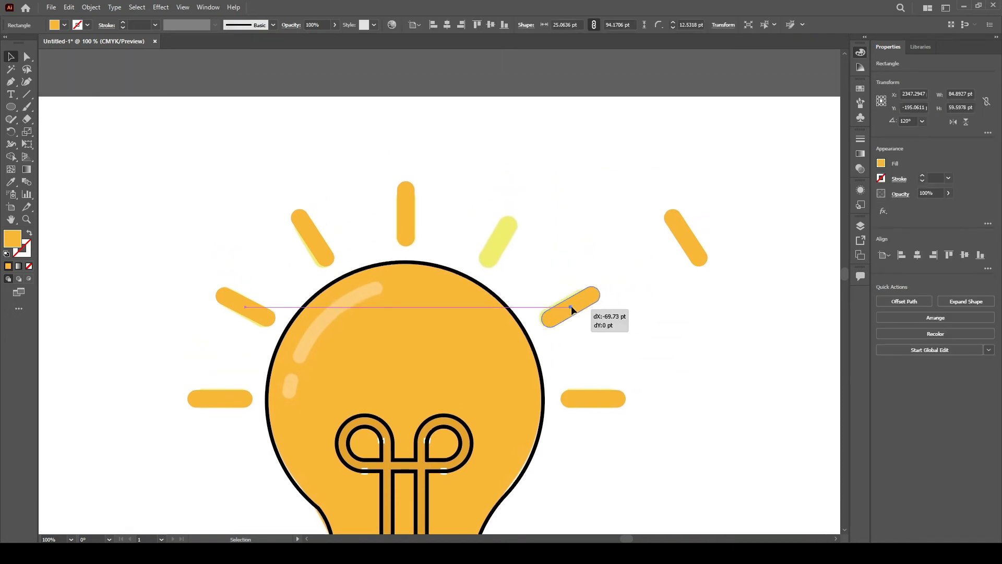
{"action": "left_click_drag", "start_coordinate": [571, 307], "coordinate": [571, 307]}
Mirror the remaining steep ray copy and fit it over the upper-right reference ray beside the vertical one
{"action": "left_click", "coordinate": [645, 272]}
{"action": "left_click_drag", "start_coordinate": [685, 239], "coordinate": [514, 186]}
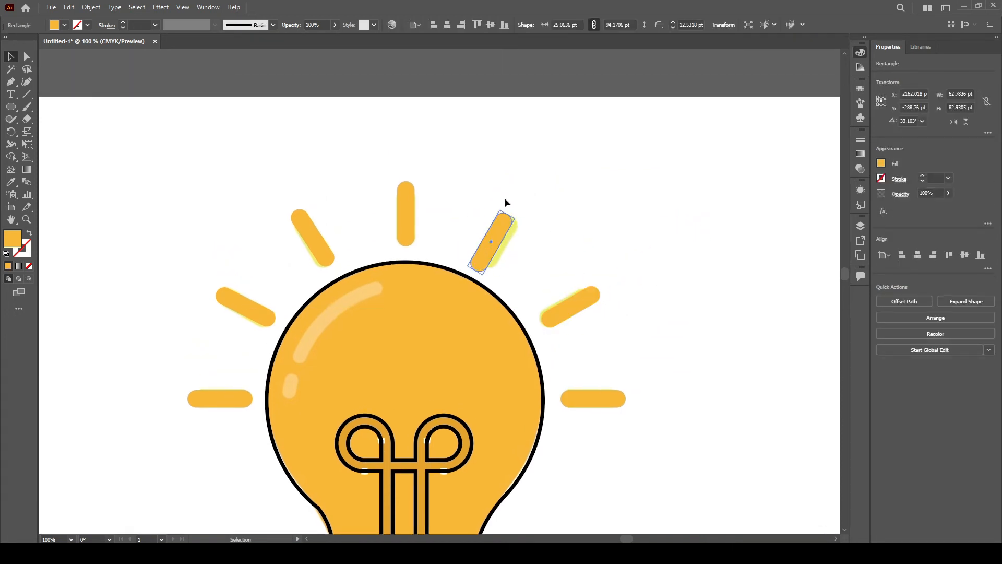
{"action": "left_click_drag", "start_coordinate": [499, 239], "coordinate": [502, 239]}
{"action": "left_click", "coordinate": [516, 265]}
Trace the long curved highlight in the bulb's upper left with an open Pen path
{"action": "scroll", "coordinate": [503, 297], "scroll_direction": "down", "scroll_amount": 2}
{"action": "mouse_move", "coordinate": [382, 326]}
{"action": "left_mouse_down"}
{"action": "mouse_move", "coordinate": [390, 345]}
{"action": "mouse_move", "coordinate": [410, 270]}
{"action": "mouse_move", "coordinate": [400, 289]}
{"action": "left_mouse_up"}
{"action": "scroll", "coordinate": [417, 352], "scroll_direction": "up", "scroll_amount": 3}
{"action": "key", "text": "p"}
{"action": "left_click", "coordinate": [387, 311]}
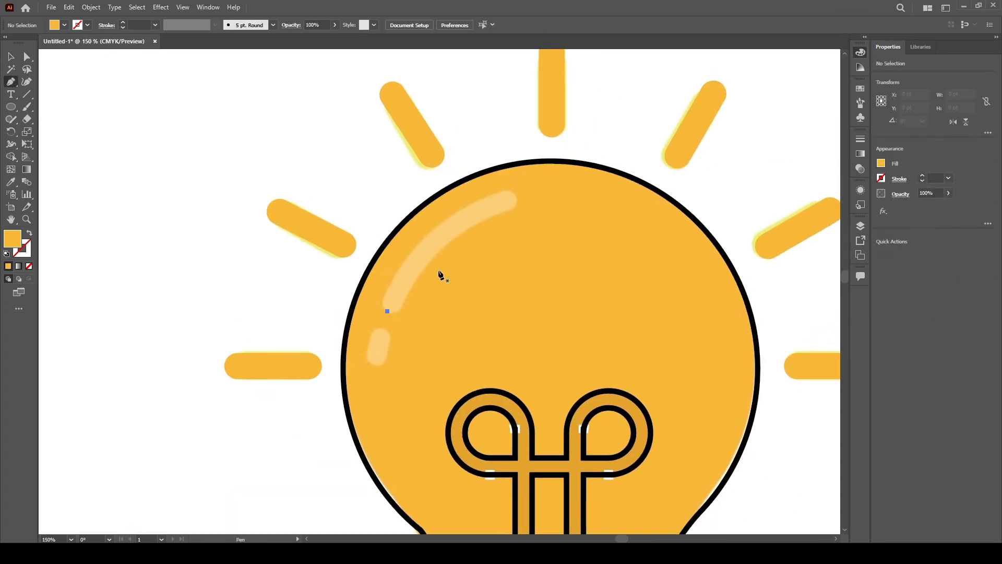
{"action": "left_click_drag", "start_coordinate": [515, 199], "coordinate": [540, 195]}
{"action": "left_click_drag", "start_coordinate": [609, 194], "coordinate": [606, 191]}
{"action": "key", "text": "v"}
{"action": "left_click", "coordinate": [548, 235]}
{"action": "left_click_drag", "start_coordinate": [449, 219], "coordinate": [442, 238]}
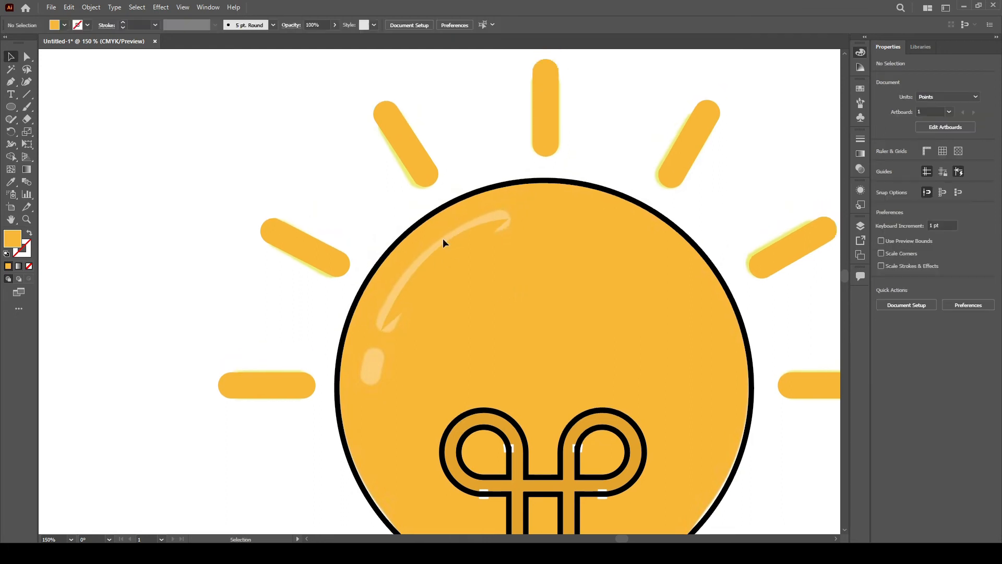
Give the bulb's highlight path a white 17 pt stroke and no fill
{"action": "left_click", "coordinate": [444, 241]}
{"action": "left_click", "coordinate": [31, 235]}
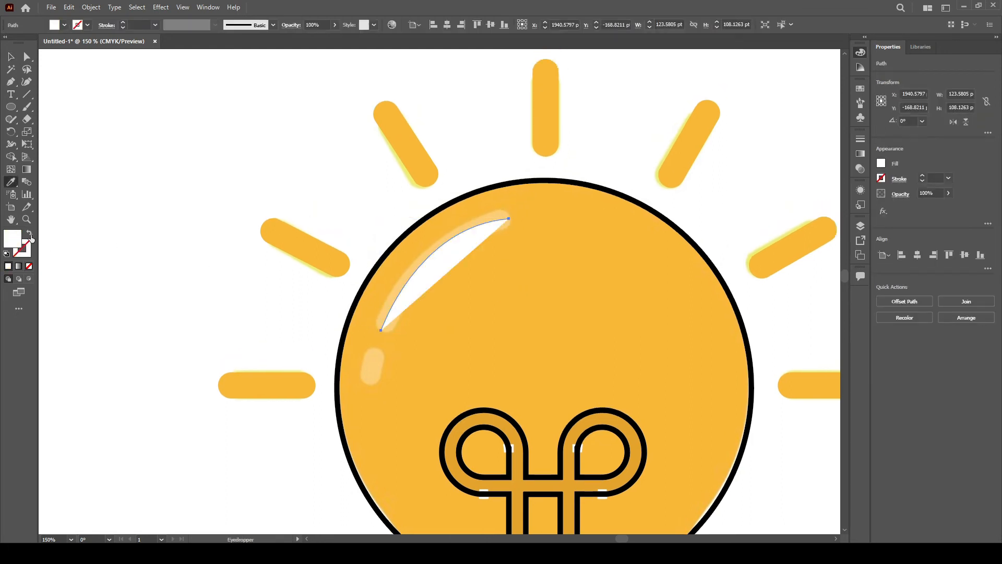
{"action": "left_click", "coordinate": [30, 234]}
{"action": "left_click", "coordinate": [144, 25]}
{"action": "type", "text": "18"}
{"action": "key", "text": "Return"}
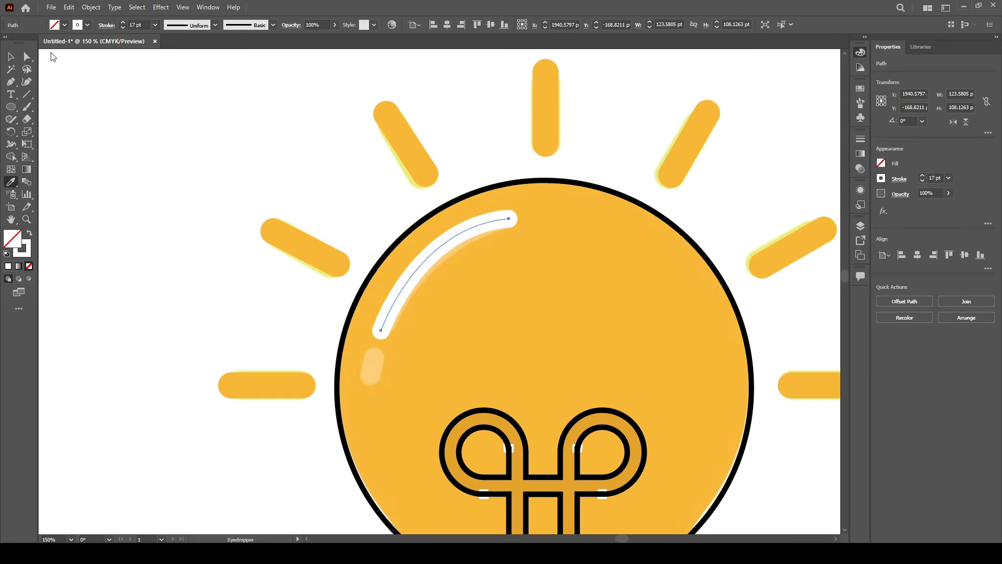
Nudge the long highlight over its reference and place a shrunken copy with a 9 pt stroke on the small highlight below it
{"action": "key", "text": "v"}
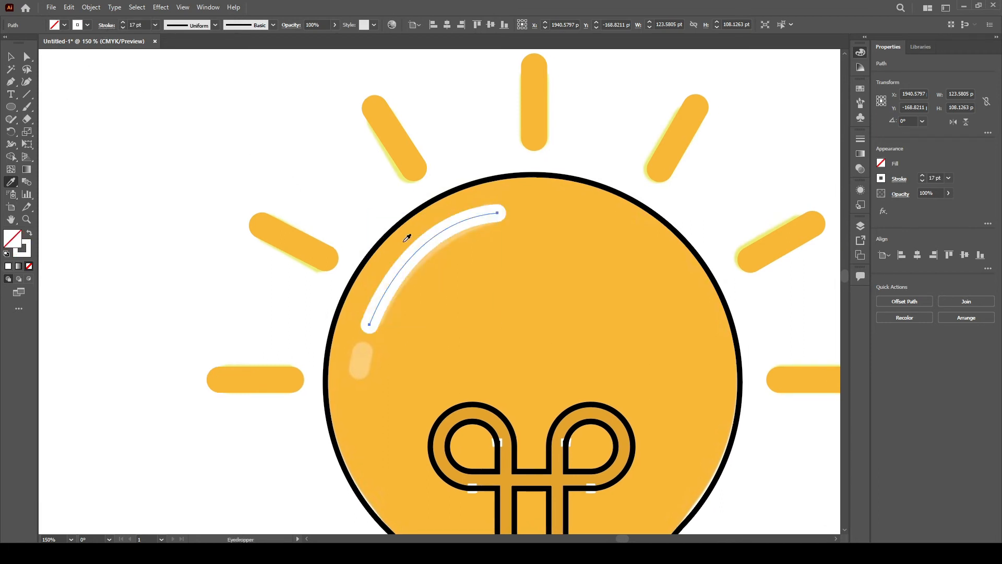
{"action": "key", "text": "v"}
{"action": "left_click", "coordinate": [419, 277]}
{"action": "left_click_drag", "start_coordinate": [400, 271], "coordinate": [405, 271]}
{"action": "key", "text": "ctrl+x"}
{"action": "key", "text": "ctrl+f"}
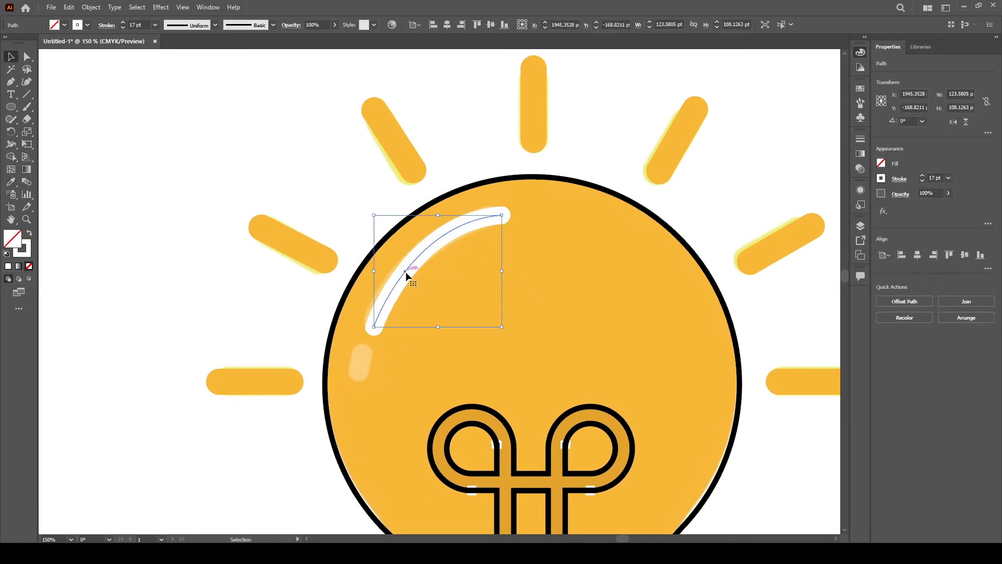
{"action": "left_click_drag", "start_coordinate": [502, 328], "coordinate": [360, 365]}
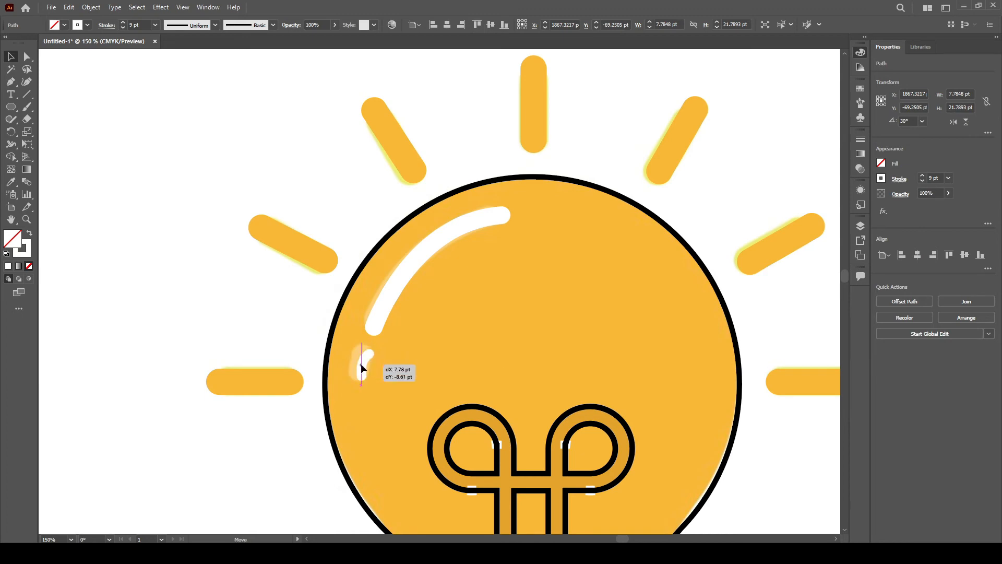
{"action": "left_click", "coordinate": [403, 341]}
Look over the traced head, eyes and mouth against the reference image
{"action": "scroll", "coordinate": [403, 340], "scroll_direction": "down", "scroll_amount": 3}
{"action": "left_click_drag", "start_coordinate": [567, 377], "coordinate": [590, 239]}
{"action": "scroll", "coordinate": [566, 359], "scroll_direction": "down", "scroll_amount": 1}
{"action": "scroll", "coordinate": [393, 327], "scroll_direction": "up", "scroll_amount": 2}
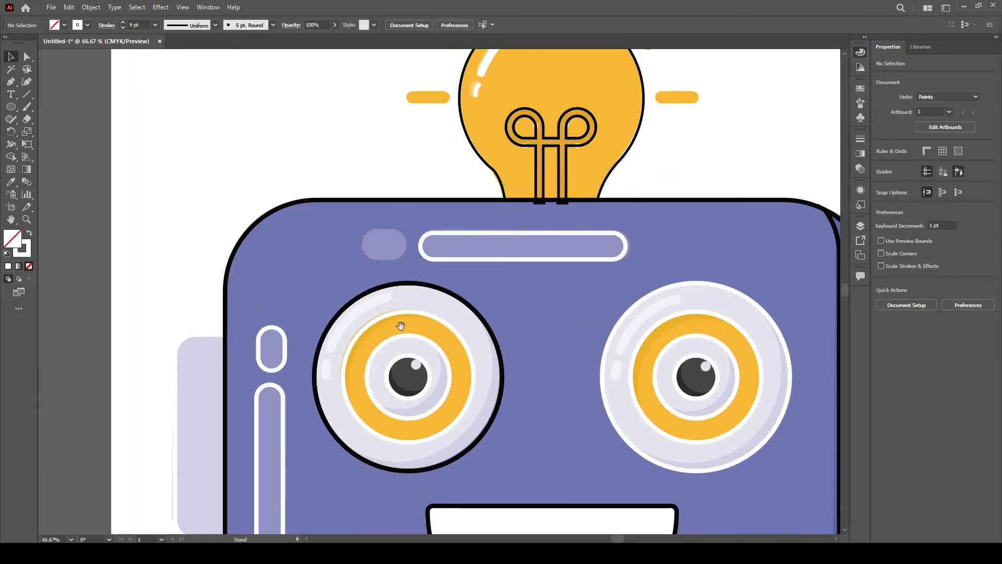
{"action": "left_click_drag", "start_coordinate": [400, 325], "coordinate": [411, 326]}
{"action": "left_click_drag", "start_coordinate": [295, 350], "coordinate": [398, 258]}
{"action": "left_click", "coordinate": [568, 337]}
{"action": "left_click", "coordinate": [394, 269]}
{"action": "left_click", "coordinate": [567, 344]}
{"action": "left_click_drag", "start_coordinate": [567, 344], "coordinate": [486, 299]}
{"action": "scroll", "coordinate": [486, 301], "scroll_direction": "down", "scroll_amount": 2}
{"action": "left_click_drag", "start_coordinate": [508, 382], "coordinate": [465, 343]}
{"action": "scroll", "coordinate": [467, 342], "scroll_direction": "up", "scroll_amount": 2}
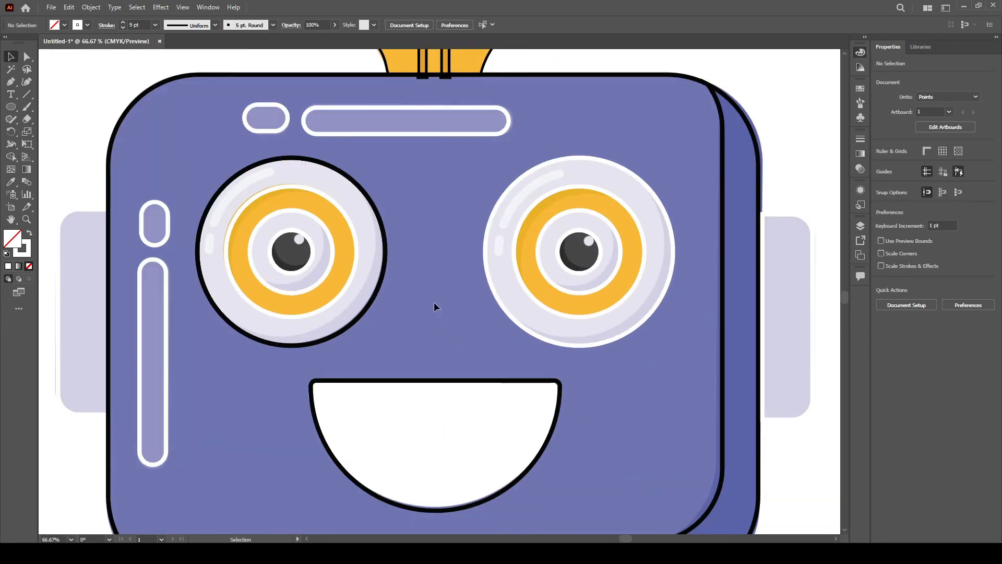
{"action": "left_click_drag", "start_coordinate": [467, 208], "coordinate": [426, 364]}
{"action": "scroll", "coordinate": [424, 343], "scroll_direction": "down", "scroll_amount": 1}
Copy the bulb's long white highlight onto the highlights at the upper left of both eyes
{"action": "left_click", "coordinate": [375, 174]}
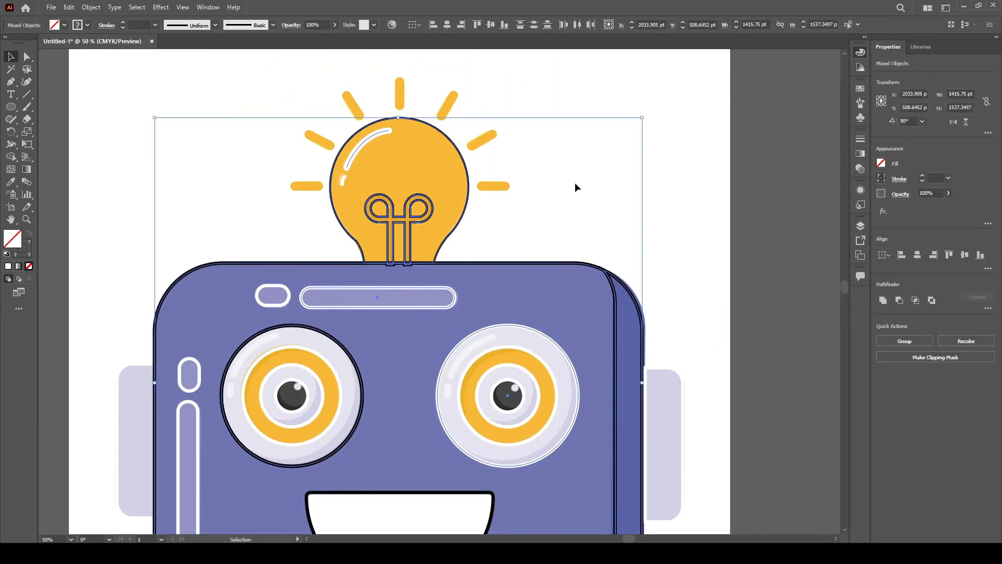
{"action": "left_click", "coordinate": [577, 186]}
{"action": "left_click_drag", "start_coordinate": [364, 145], "coordinate": [242, 360]}
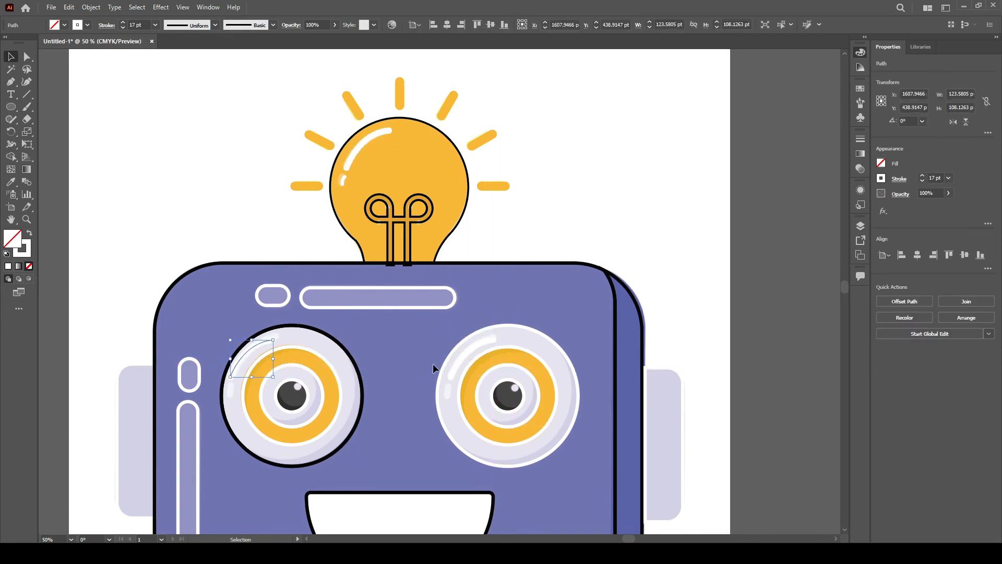
{"action": "left_click", "coordinate": [403, 364]}
Copy the bulb's small white highlight onto the short reference highlight in the right eye
{"action": "left_click_drag", "start_coordinate": [417, 386], "coordinate": [453, 523]}
{"action": "scroll", "coordinate": [428, 340], "scroll_direction": "up", "scroll_amount": 2}
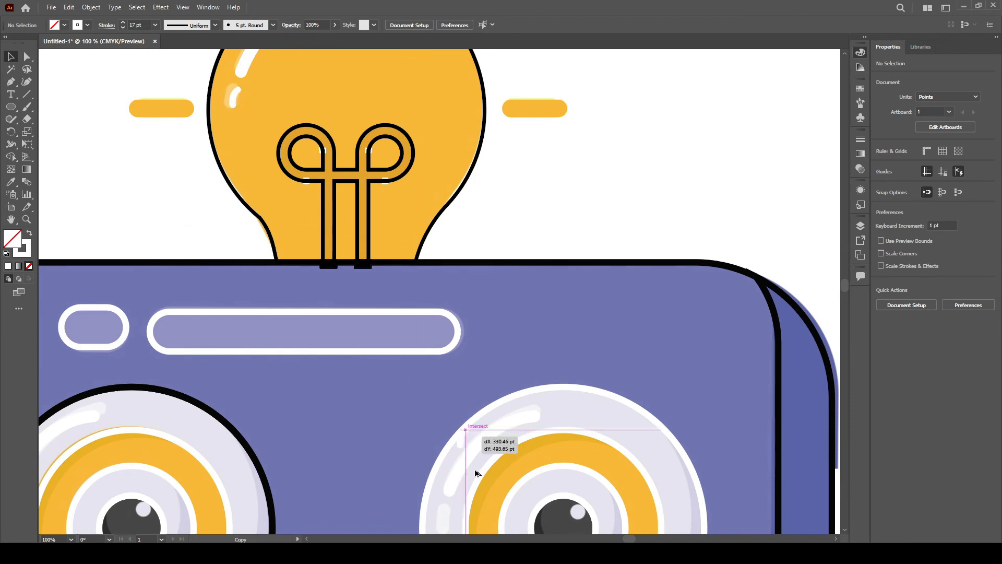
{"action": "left_click_drag", "start_coordinate": [475, 472], "coordinate": [440, 514]}
{"action": "left_click", "coordinate": [441, 519]}
Duplicate the whole traced robot to the empty canvas right of the artboard
{"action": "left_click_drag", "start_coordinate": [364, 510], "coordinate": [470, 322]}
{"action": "left_click", "coordinate": [470, 322]}
{"action": "left_click_drag", "start_coordinate": [705, 403], "coordinate": [579, 365]}
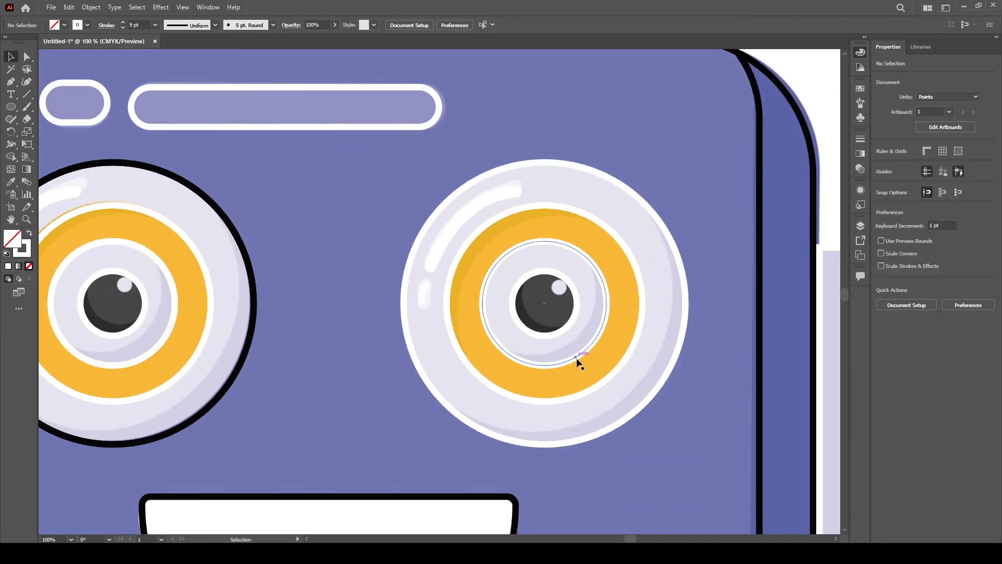
{"action": "scroll", "coordinate": [580, 365], "scroll_direction": "down", "scroll_amount": 1}
{"action": "left_click_drag", "start_coordinate": [639, 460], "coordinate": [406, 425]}
{"action": "key", "text": "ctrl+minus"}
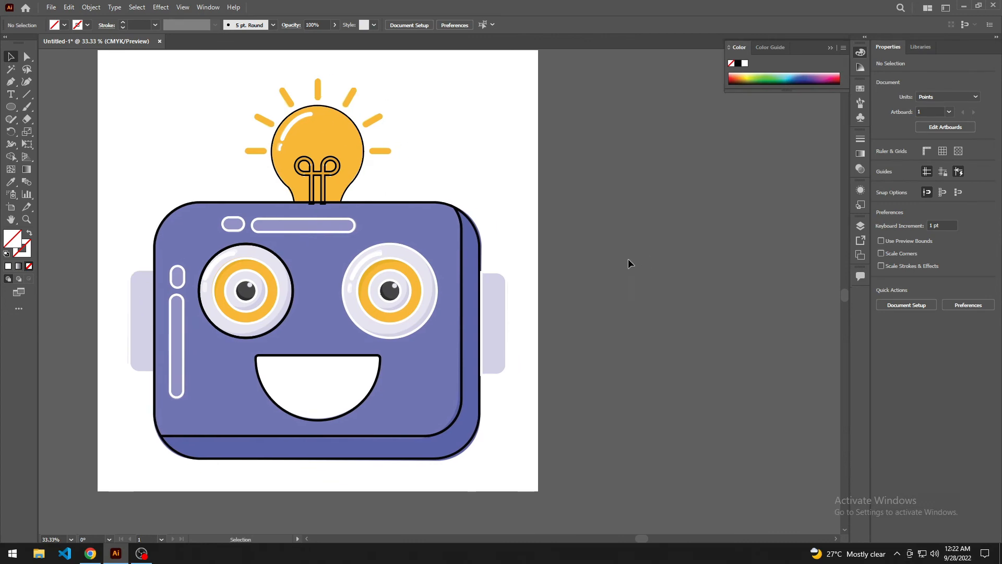
{"action": "scroll", "coordinate": [616, 245], "scroll_direction": "down", "scroll_amount": 1}
{"action": "left_click_drag", "start_coordinate": [203, 105], "coordinate": [535, 435]}
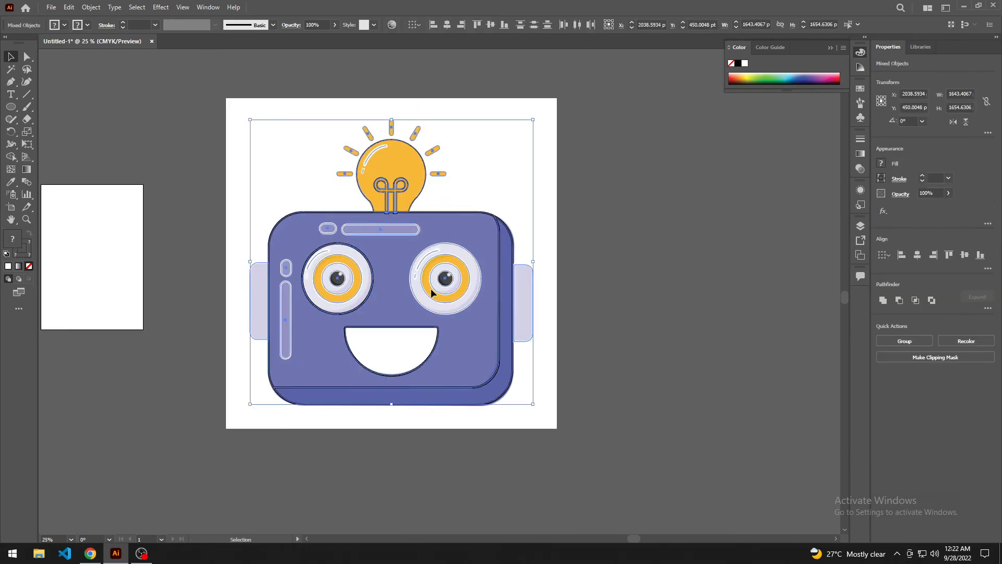
{"action": "left_click_drag", "start_coordinate": [453, 270], "coordinate": [810, 267]}
{"action": "left_click", "coordinate": [577, 104]}
{"action": "left_click_drag", "start_coordinate": [574, 103], "coordinate": [384, 134]}
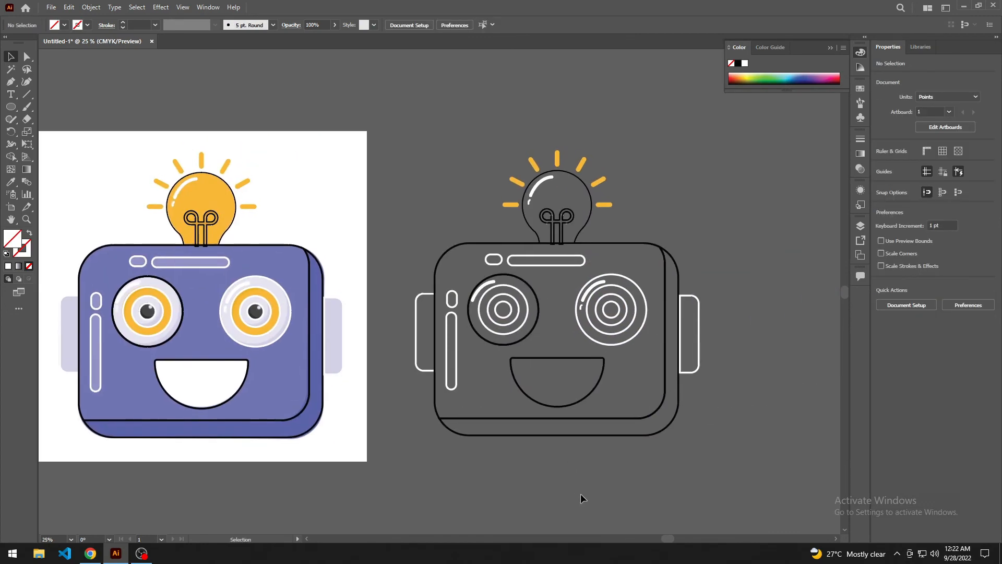
Fill the side band of the copied head with the dark blue sampled from the reference, without a stroke
{"action": "left_click_drag", "start_coordinate": [580, 494], "coordinate": [477, 372]}
{"action": "scroll", "coordinate": [477, 372], "scroll_direction": "down", "scroll_amount": 1}
{"action": "left_click", "coordinate": [539, 312]}
{"action": "left_click", "coordinate": [300, 315]}
{"action": "key", "text": "v"}
{"action": "left_click", "coordinate": [538, 333]}
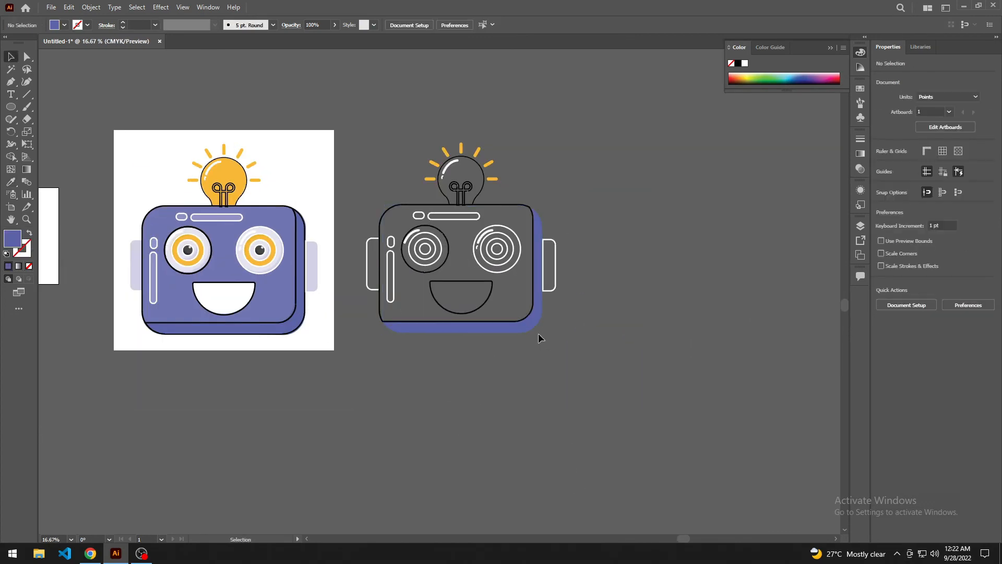
Delete the original traced shapes lying over the reference image
{"action": "left_click", "coordinate": [528, 317]}
{"action": "left_click", "coordinate": [459, 301]}
{"action": "scroll", "coordinate": [433, 287], "scroll_direction": "up", "scroll_amount": 1}
{"action": "left_click_drag", "start_coordinate": [142, 298], "coordinate": [269, 296]}
{"action": "left_click", "coordinate": [269, 296]}
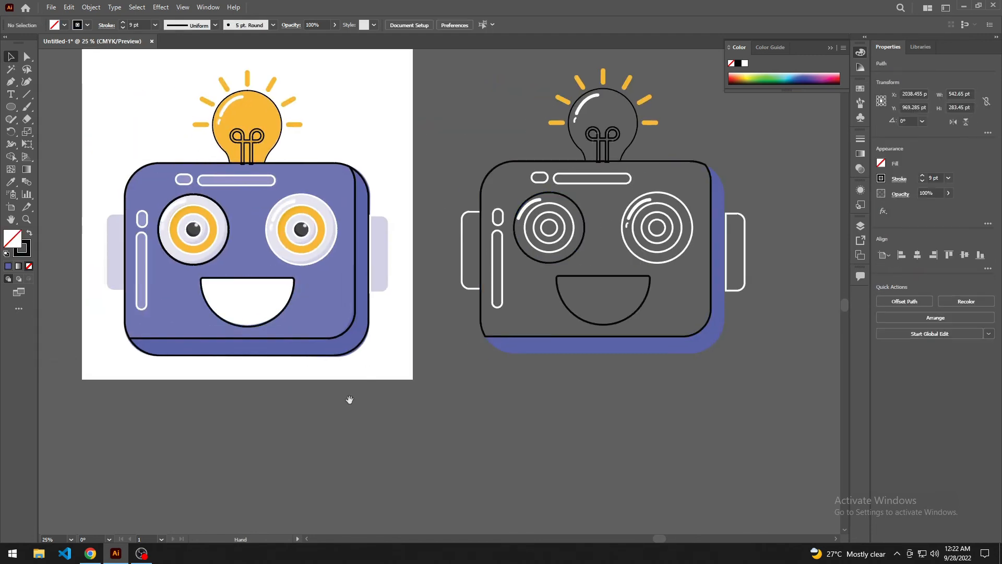
{"action": "left_click", "coordinate": [349, 401]}
{"action": "left_click_drag", "start_coordinate": [348, 400], "coordinate": [409, 410]}
{"action": "scroll", "coordinate": [409, 410], "scroll_direction": "down", "scroll_amount": 1}
{"action": "left_click_drag", "start_coordinate": [214, 176], "coordinate": [421, 446]}
{"action": "key", "text": "Delete"}
{"action": "left_click_drag", "start_coordinate": [414, 165], "coordinate": [425, 435]}
{"action": "key", "text": "Delete"}
{"action": "left_click", "coordinate": [589, 347]}
Fill the copied robot's mouth with the white sampled from the reference mouth, without a stroke
{"action": "left_click", "coordinate": [94, 281]}
{"action": "scroll", "coordinate": [495, 334], "scroll_direction": "down", "scroll_amount": 1}
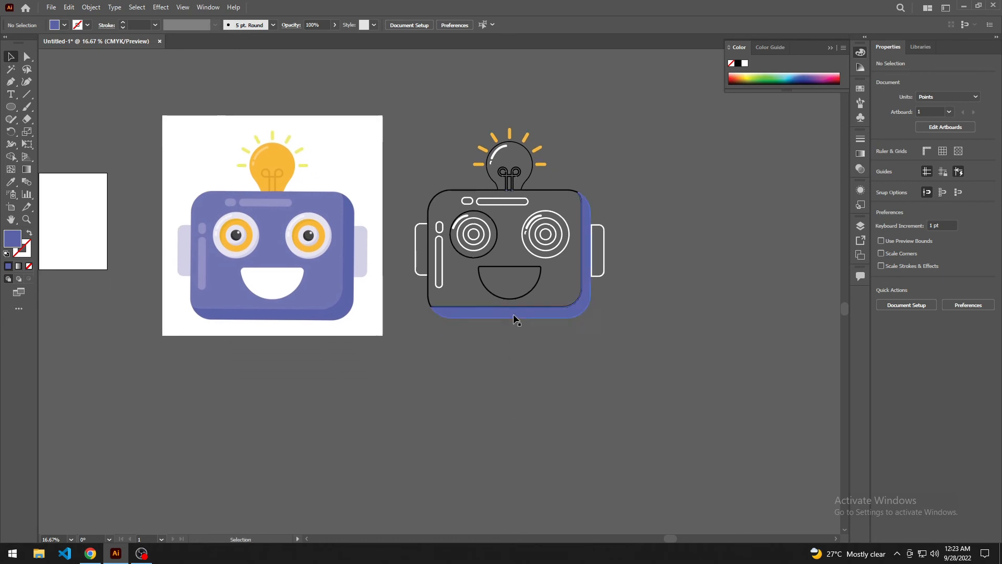
{"action": "left_click", "coordinate": [512, 287]}
{"action": "key", "text": "i"}
{"action": "left_click", "coordinate": [280, 288]}
{"action": "key", "text": "a"}
{"action": "scroll", "coordinate": [503, 328], "scroll_direction": "up", "scroll_amount": 2}
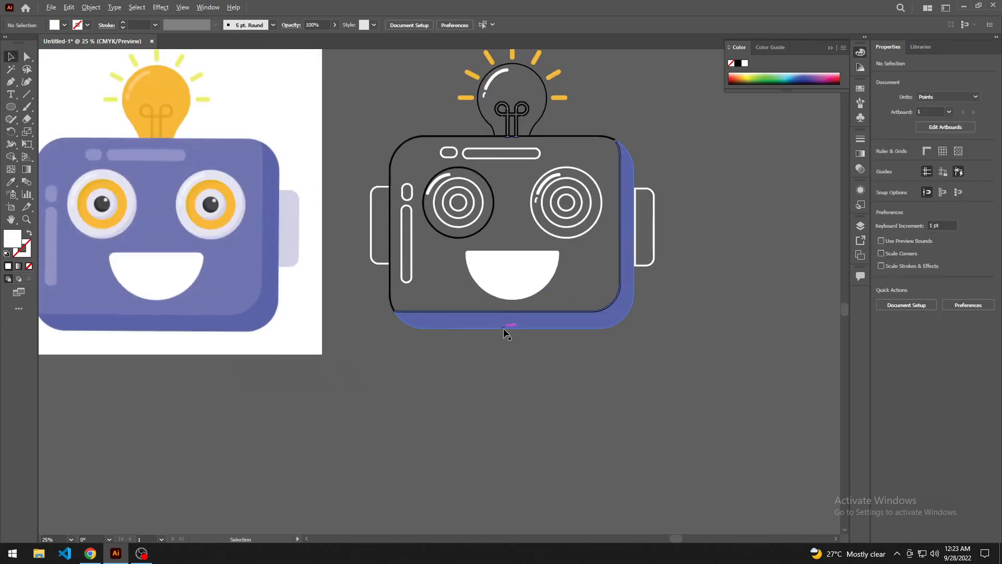
{"action": "left_click", "coordinate": [501, 420]}
{"action": "scroll", "coordinate": [501, 420], "scroll_direction": "down", "scroll_amount": 2}
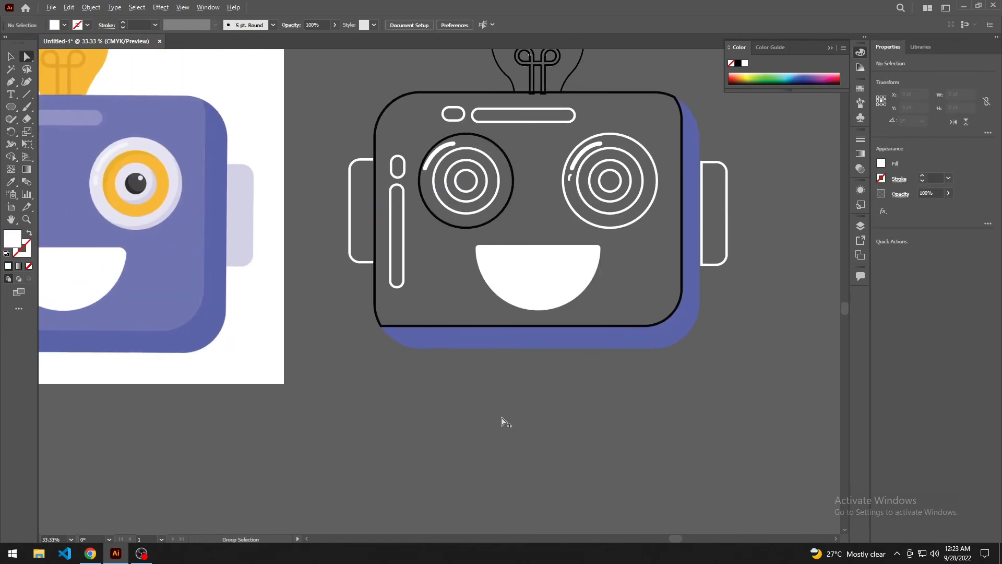
{"action": "key", "text": "v"}
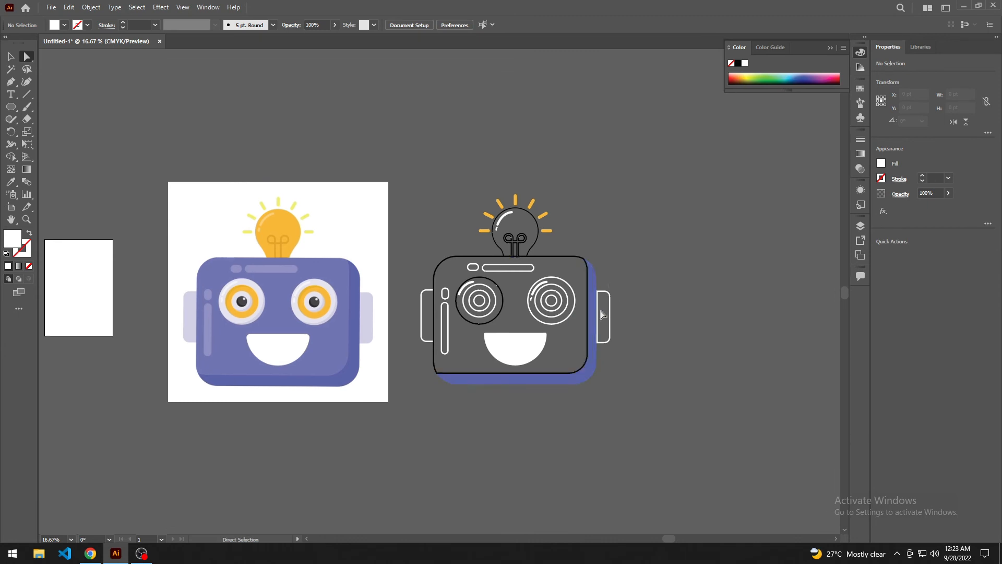
Fill both ears of the copied robot with the pale lilac sampled from the reference ear, without a stroke
{"action": "left_click", "coordinate": [607, 314]}
{"action": "left_click", "coordinate": [427, 324], "text": "shift"}
{"action": "key", "text": "i"}
{"action": "left_click", "coordinate": [368, 317]}
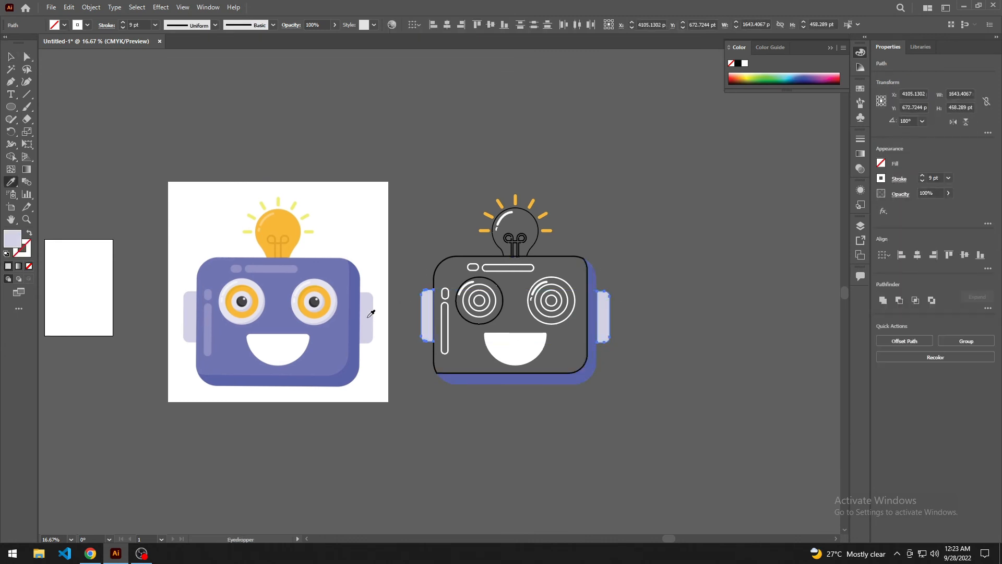
Fill the copied light bulb with the orange-yellow sampled from the reference bulb, without a stroke
{"action": "left_click", "coordinate": [515, 232]}
{"action": "key", "text": "i"}
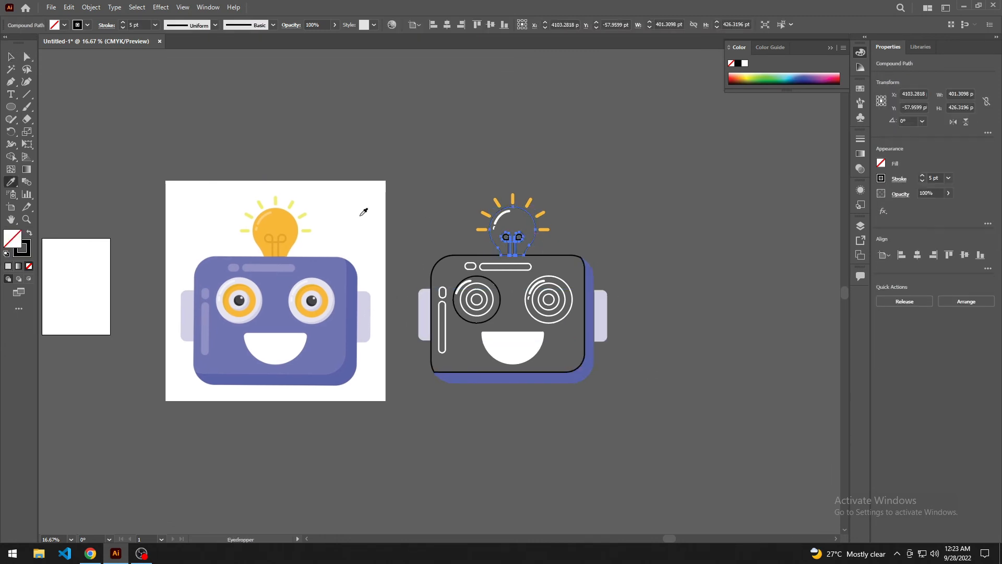
{"action": "left_click", "coordinate": [284, 220]}
{"action": "key", "text": "v"}
{"action": "left_click", "coordinate": [595, 236]}
Fill the filament of the copied bulb with the darker orange of the reference filament, without a stroke
{"action": "scroll", "coordinate": [447, 261], "scroll_direction": "up", "scroll_amount": 2}
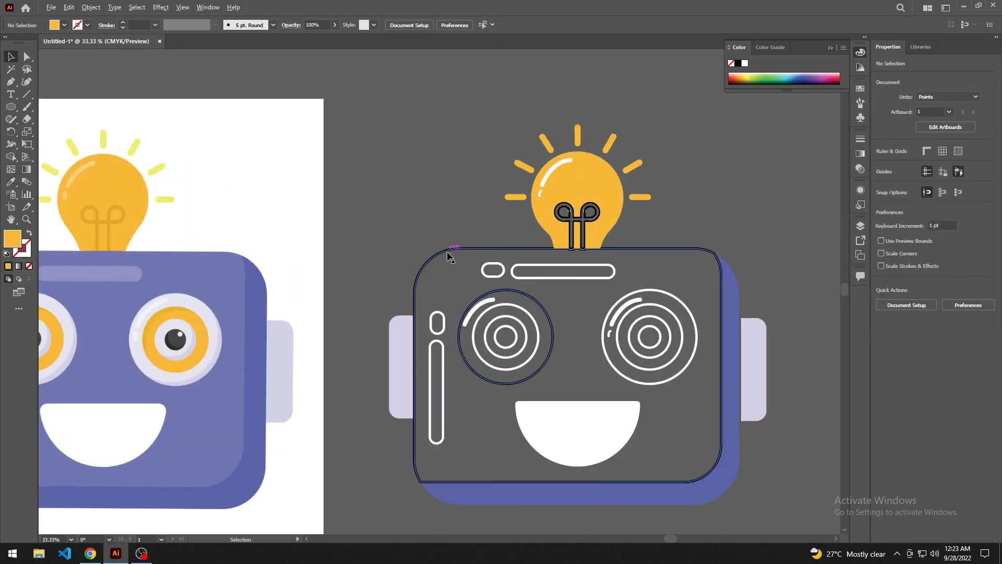
{"action": "left_click", "coordinate": [573, 228]}
{"action": "left_click", "coordinate": [30, 235]}
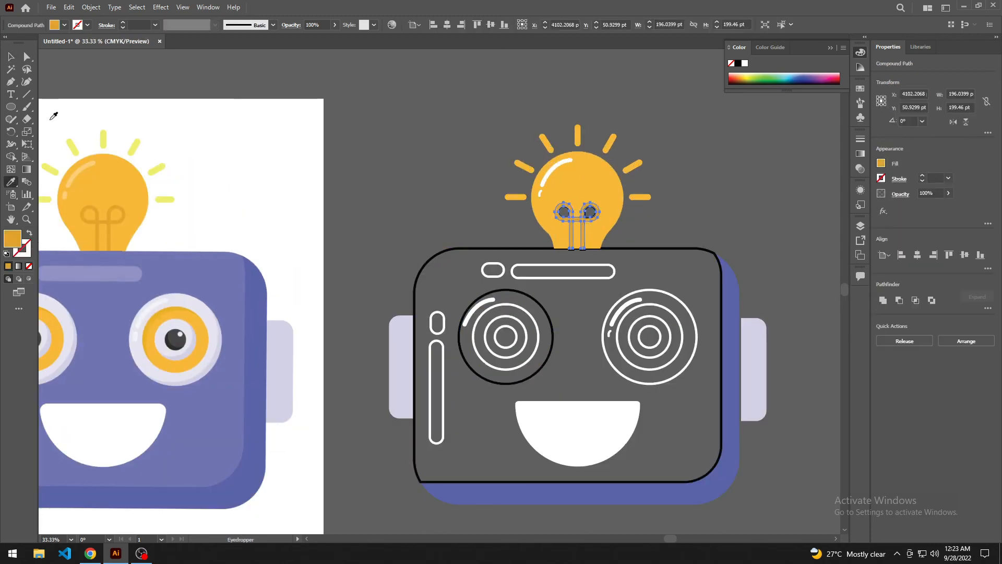
{"action": "left_click", "coordinate": [427, 152]}
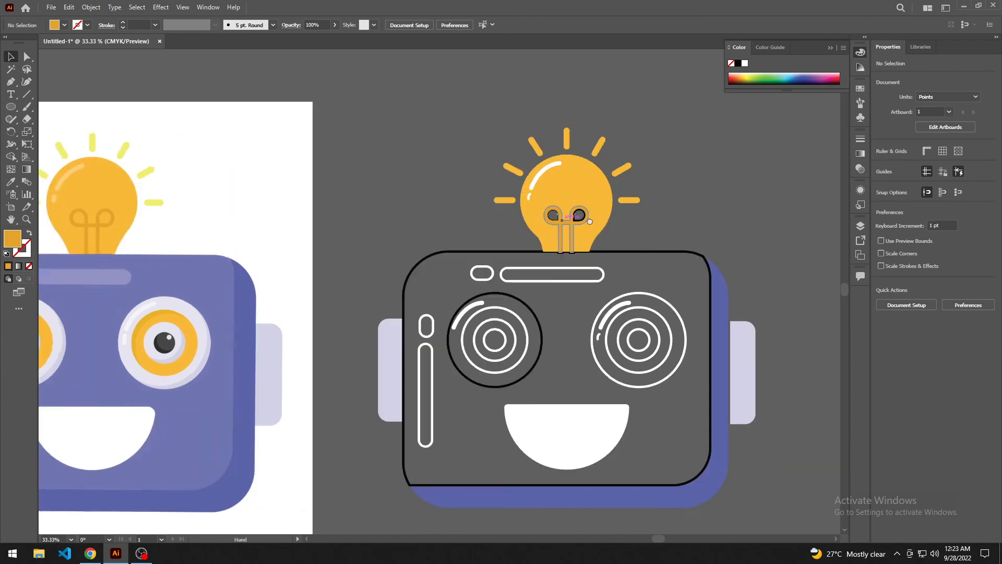
Fill the two highlight bars along the copied head's upper edge with the light purple sampled from the reference, without a stroke
{"action": "scroll", "coordinate": [476, 256], "scroll_direction": "up", "scroll_amount": 2}
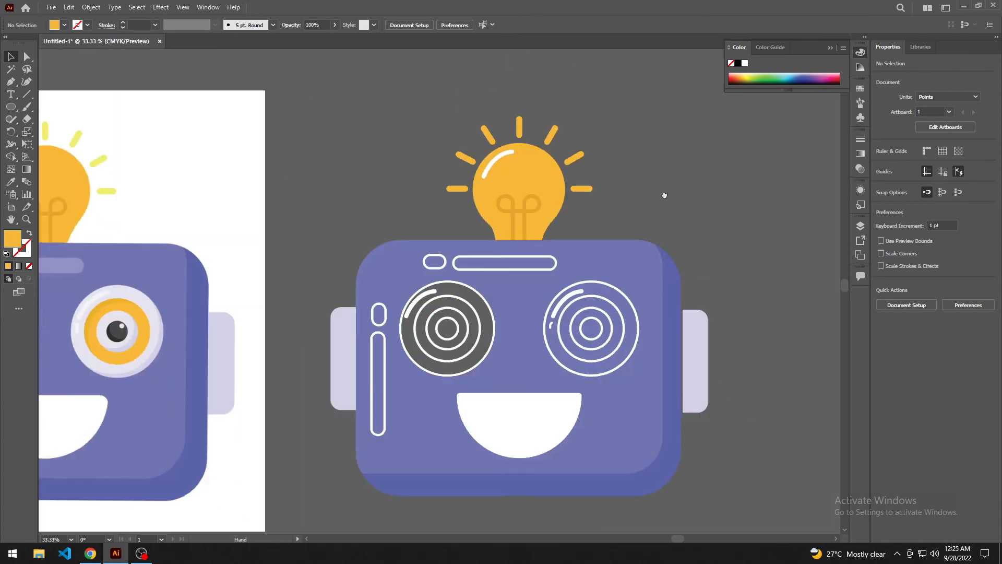
{"action": "left_click_drag", "start_coordinate": [664, 195], "coordinate": [812, 124]}
{"action": "left_click", "coordinate": [603, 198]}
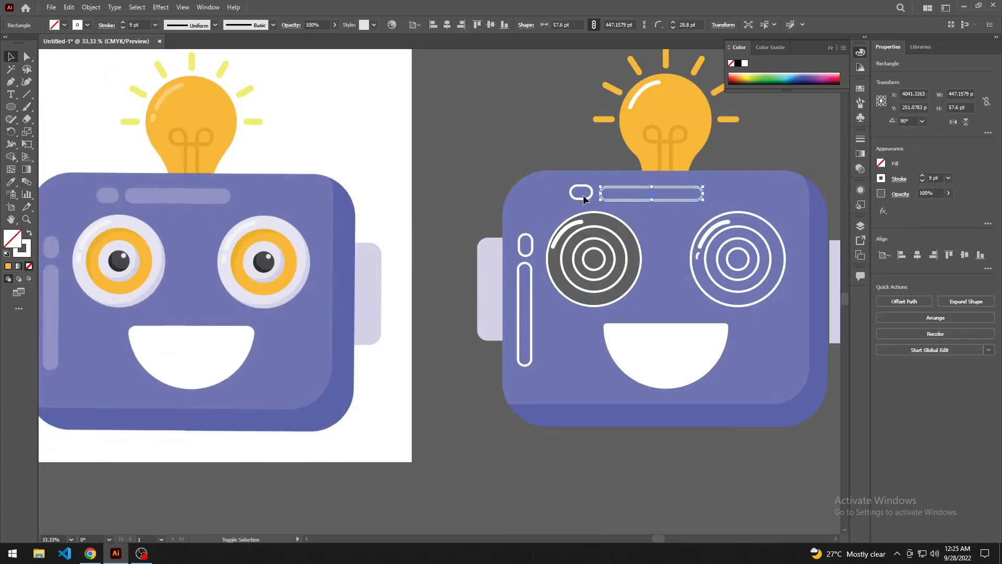
{"action": "left_click", "coordinate": [584, 198], "text": "shift"}
{"action": "key", "text": "i"}
{"action": "left_click", "coordinate": [209, 195]}
{"action": "key", "text": "v"}
{"action": "left_click", "coordinate": [444, 159]}
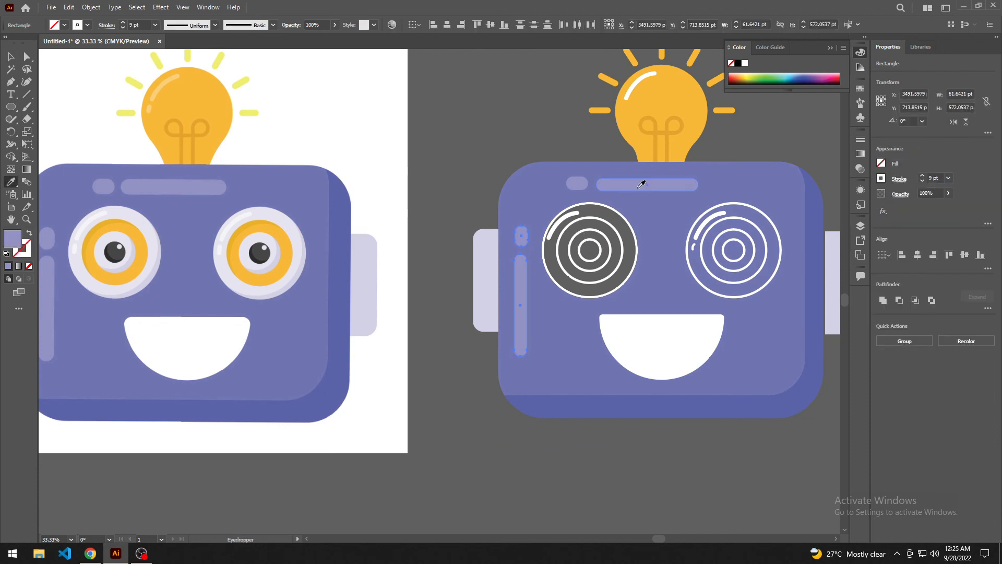
Fill the outer circle of the detached eye with the pale lilac sampled from the reference eye and send it behind the inner rings
{"action": "scroll", "coordinate": [535, 397], "scroll_direction": "down", "scroll_amount": 2}
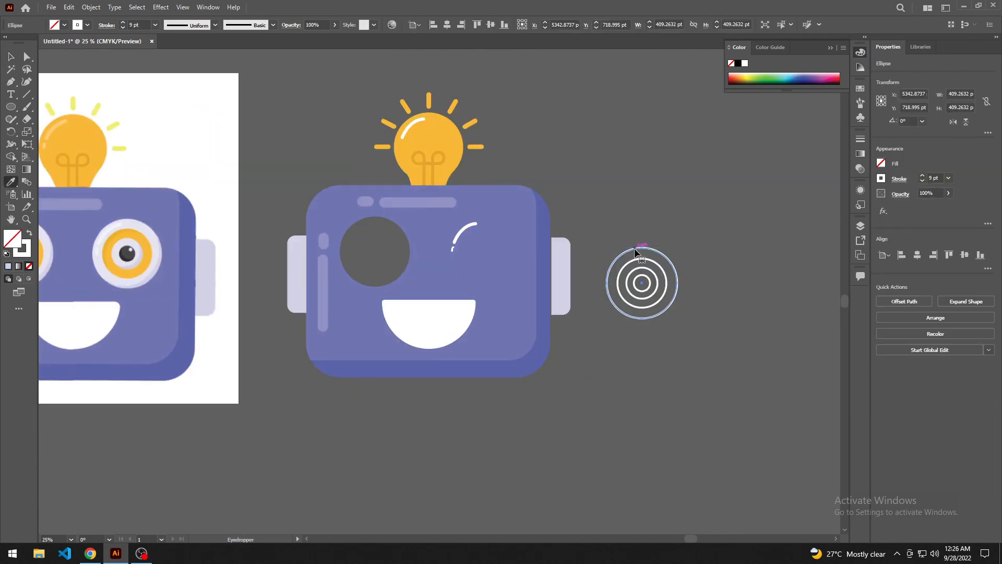
{"action": "key", "text": "i"}
{"action": "left_click", "coordinate": [146, 226]}
{"action": "key", "text": "v"}
{"action": "right_click", "coordinate": [650, 259]}
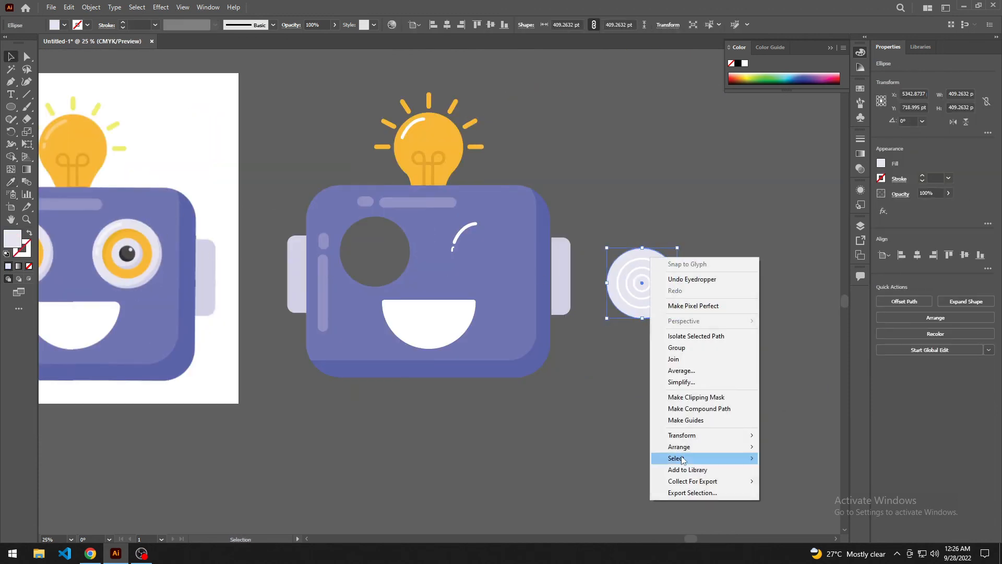
{"action": "mouse_move", "coordinate": [680, 448]}
{"action": "left_click", "coordinate": [787, 477]}
{"action": "left_click", "coordinate": [567, 402]}
{"action": "left_click_drag", "start_coordinate": [555, 401], "coordinate": [608, 406]}
Fill the innermost circle of the detached eye with the dark grey sampled from the reference pupil
{"action": "left_click", "coordinate": [695, 288]}
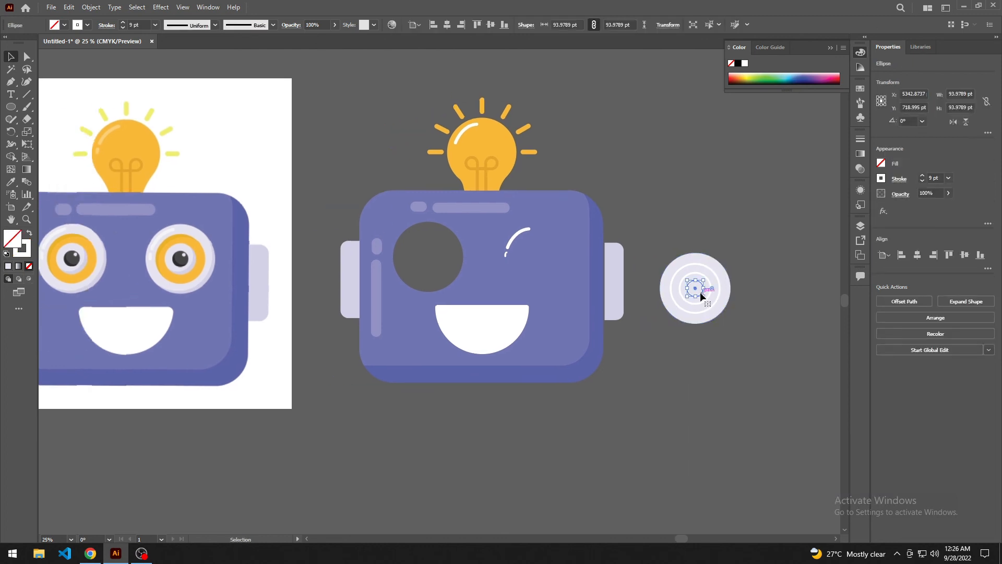
{"action": "key", "text": "i"}
{"action": "left_click", "coordinate": [181, 260]}
{"action": "key", "text": "v"}
{"action": "left_click", "coordinate": [748, 315]}
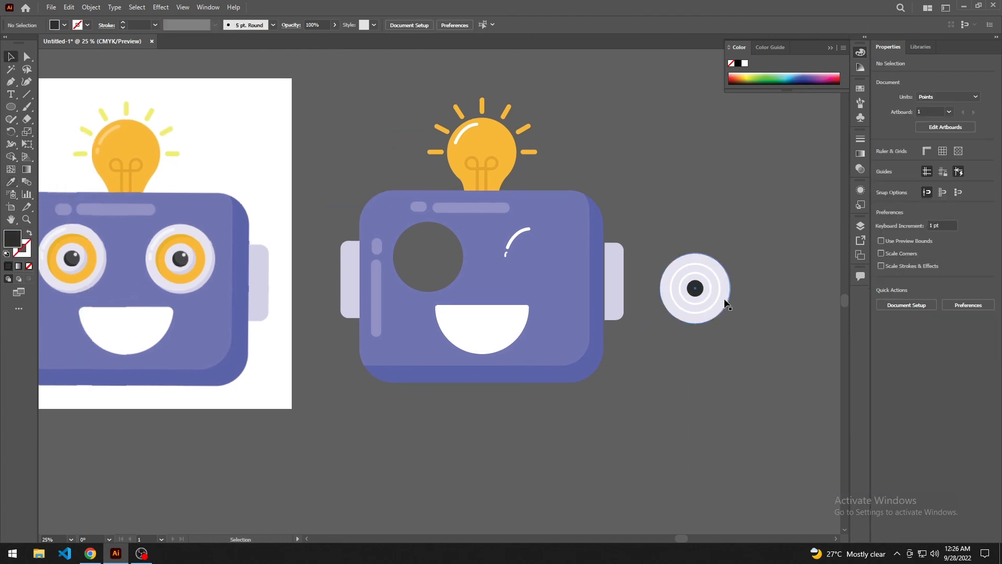
Fill the ring around the pupil with the pale lilac sampled from the reference eye
{"action": "left_click", "coordinate": [707, 299]}
{"action": "key", "text": "i"}
{"action": "left_click", "coordinate": [203, 251]}
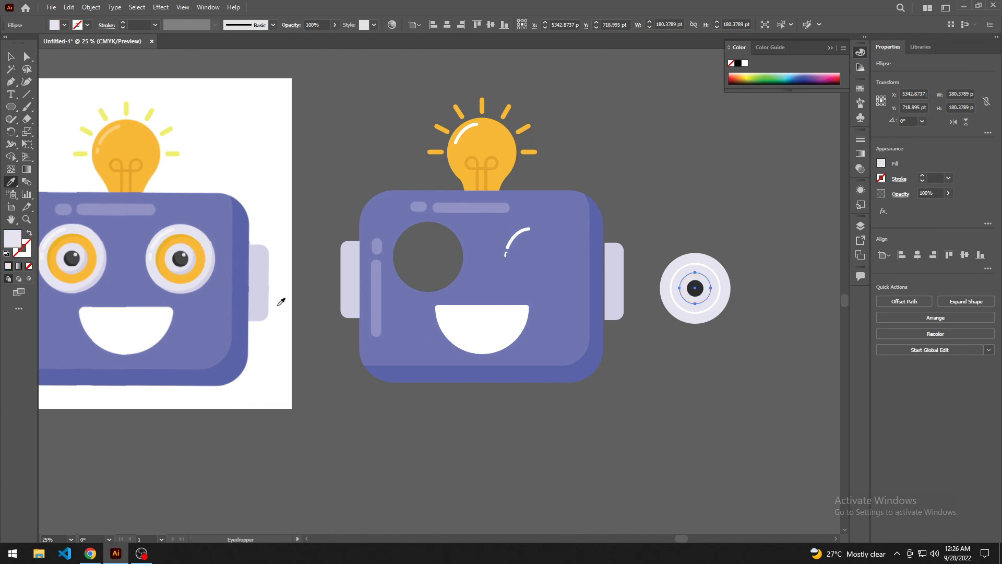
{"action": "key", "text": "v"}
{"action": "left_click", "coordinate": [744, 285]}
Fill the wider ring of the detached eye with the orange-yellow sampled from the copied bulb
{"action": "left_click", "coordinate": [708, 268]}
{"action": "key", "text": "i"}
{"action": "left_click", "coordinate": [499, 145]}
{"action": "key", "text": "v"}
{"action": "left_click", "coordinate": [703, 406]}
Place a copy of the finished eye in the round left eye socket of the copied head
{"action": "key", "text": "space"}
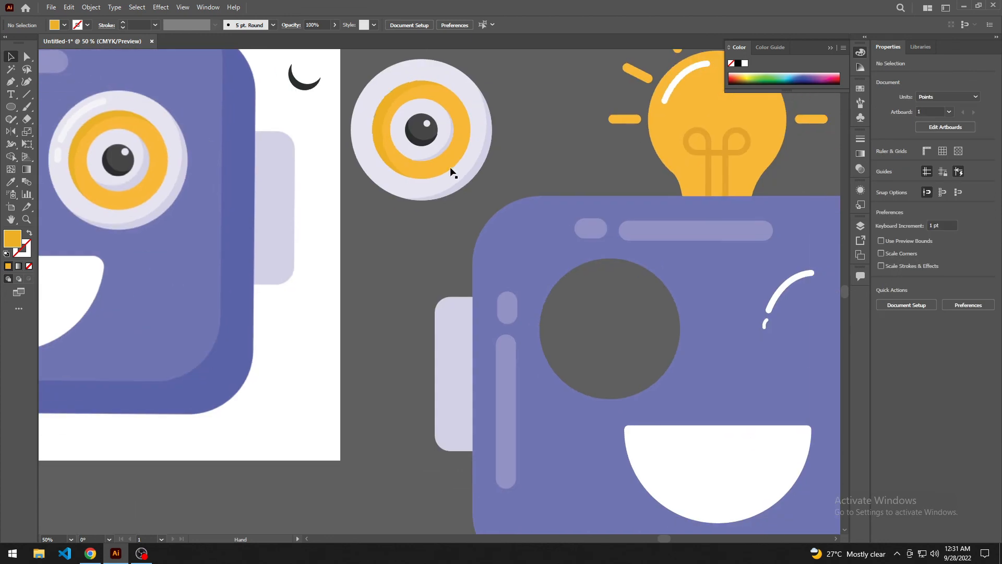
{"action": "left_click_drag", "start_coordinate": [432, 144], "coordinate": [621, 346]}
{"action": "left_click", "coordinate": [713, 394]}
{"action": "key", "text": "space"}
{"action": "left_click_drag", "start_coordinate": [714, 395], "coordinate": [624, 376]}
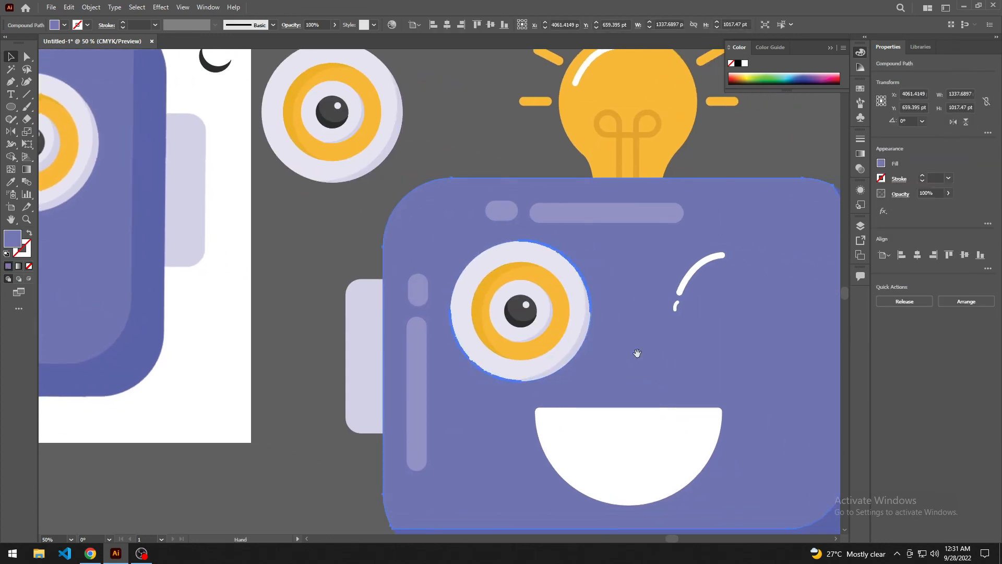
Undo the accidental move on the face and lock the head shape
{"action": "key", "text": "space"}
{"action": "left_click_drag", "start_coordinate": [673, 259], "coordinate": [580, 267]}
{"action": "left_click_drag", "start_coordinate": [580, 267], "coordinate": [608, 319]}
{"action": "key", "text": "ctrl+z"}
{"action": "key", "text": "ctrl+2"}
Select the two curved white eye highlight strokes and expand their fill and stroke into shapes
{"action": "left_click_drag", "start_coordinate": [560, 267], "coordinate": [608, 318]}
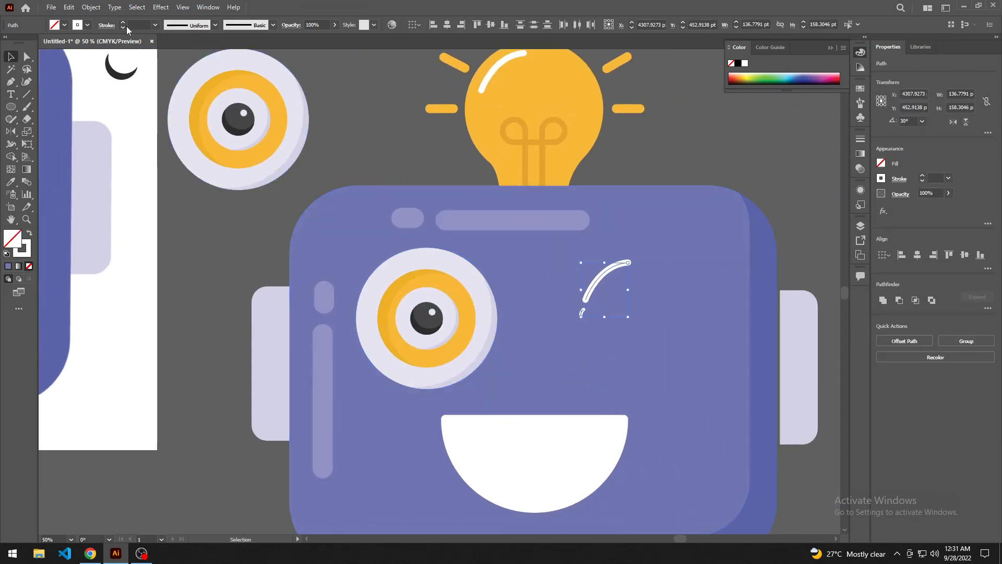
{"action": "left_click", "coordinate": [91, 8]}
{"action": "left_click", "coordinate": [133, 141]}
{"action": "left_click", "coordinate": [93, 8]}
{"action": "left_click", "coordinate": [103, 129]}
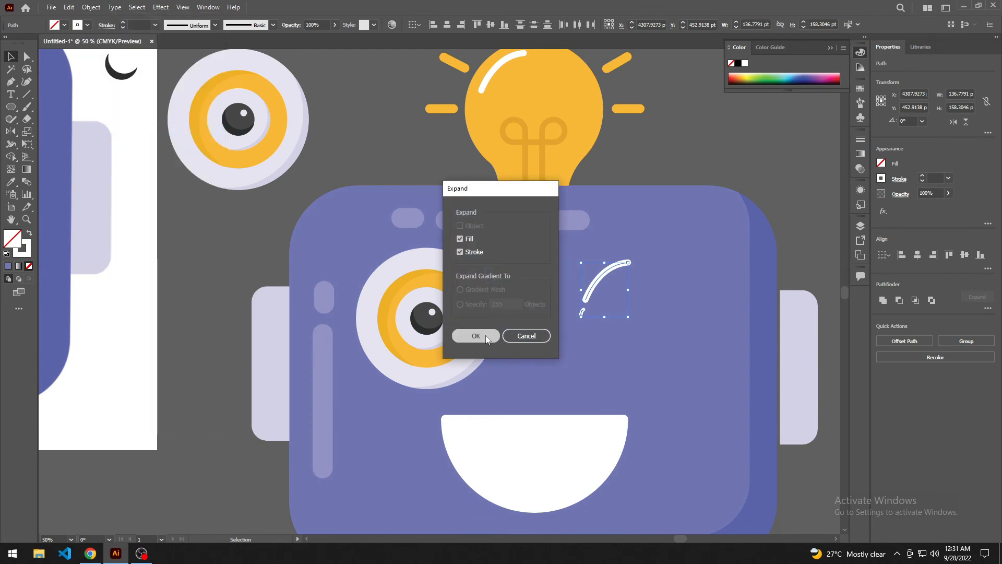
{"action": "left_click", "coordinate": [485, 335]}
Move the expanded highlight off the face beside the bulb and place a copy of the finished eye as the right eye
{"action": "left_click_drag", "start_coordinate": [616, 266], "coordinate": [722, 115]}
{"action": "left_click_drag", "start_coordinate": [240, 118], "coordinate": [636, 323]}
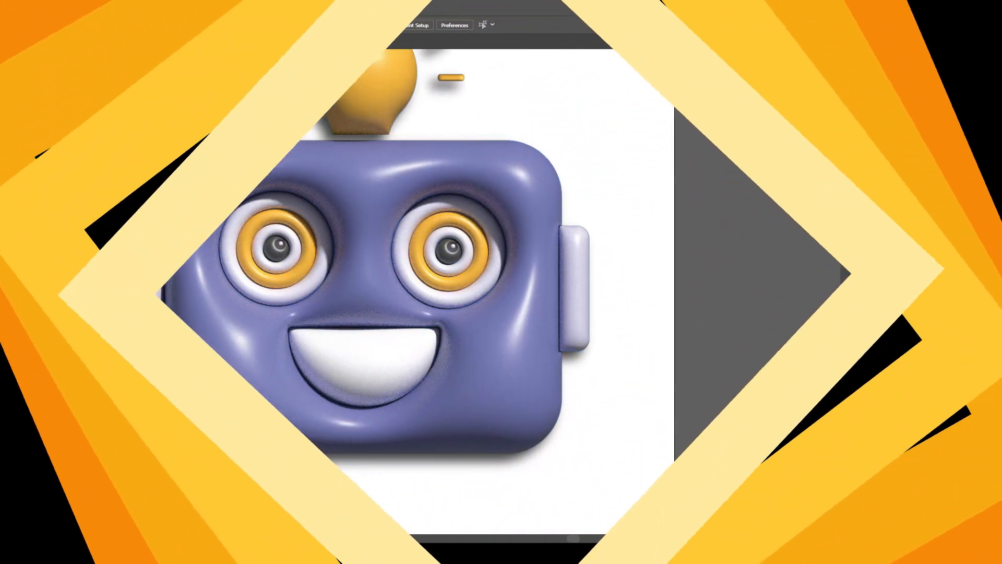
{"action": "scroll", "coordinate": [504, 378], "scroll_direction": "up", "scroll_amount": 3}
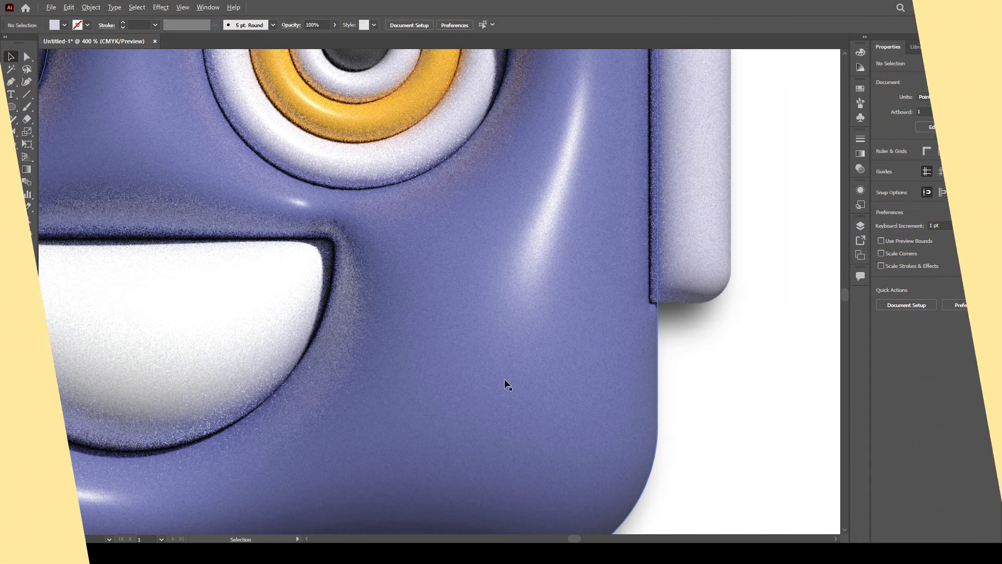
{"action": "scroll", "coordinate": [505, 380], "scroll_direction": "down", "scroll_amount": 3}
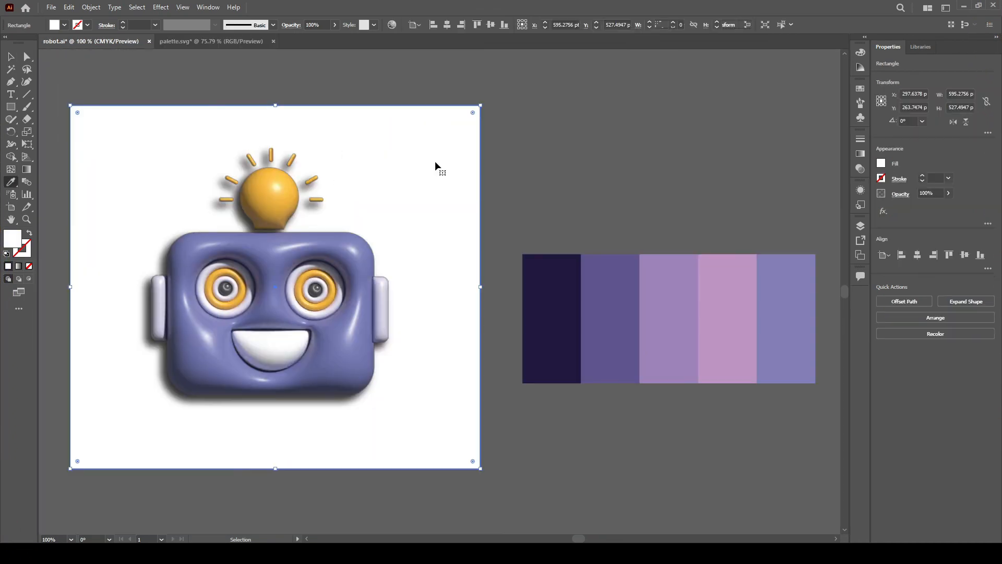
Fill the background rectangle behind the 3D robot with the blue-violet sampled from the last palette swatch
{"action": "key", "text": "i"}
{"action": "left_click", "coordinate": [781, 291]}
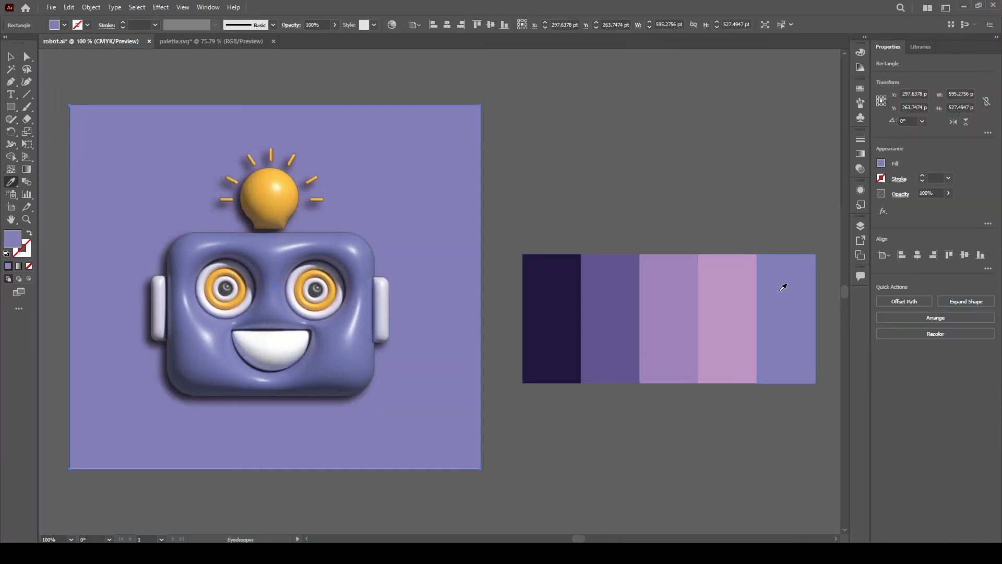
{"action": "left_click", "coordinate": [11, 57]}
{"action": "left_click", "coordinate": [150, 73]}
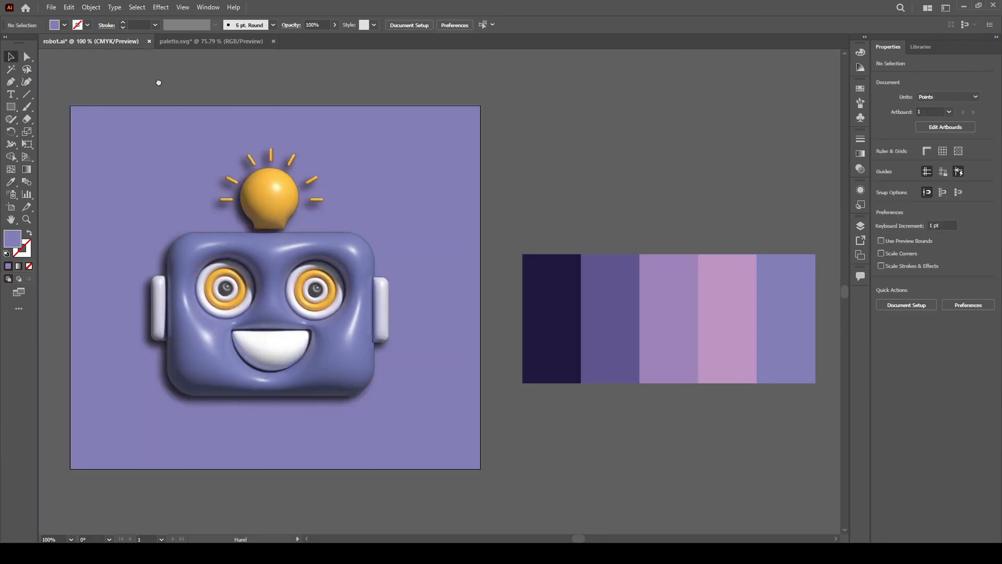
{"action": "scroll", "coordinate": [313, 172], "scroll_direction": "left", "scroll_amount": 3}
{"action": "scroll", "coordinate": [468, 265], "scroll_direction": "up", "scroll_amount": 1}
{"action": "scroll", "coordinate": [552, 338], "scroll_direction": "down", "scroll_amount": 4}
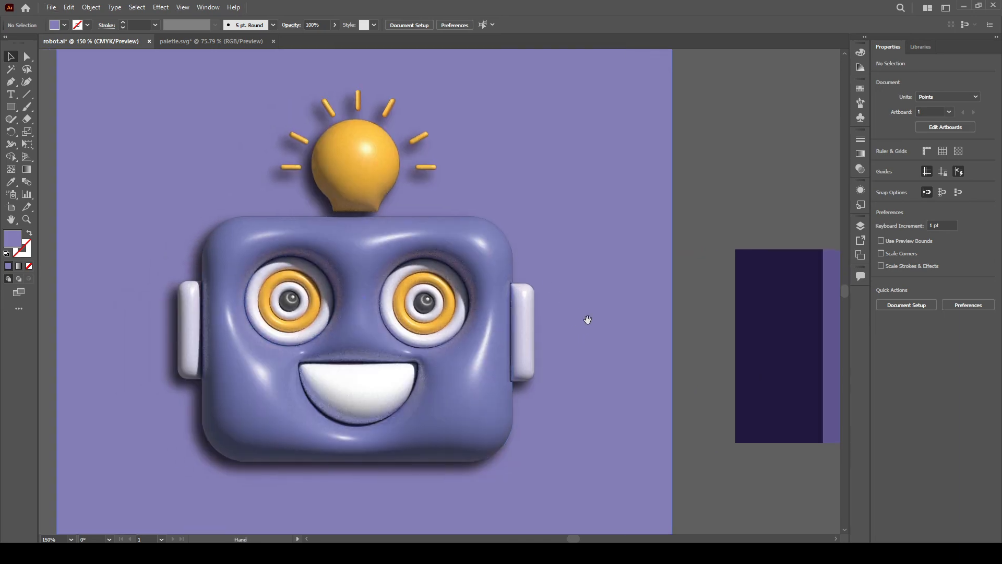